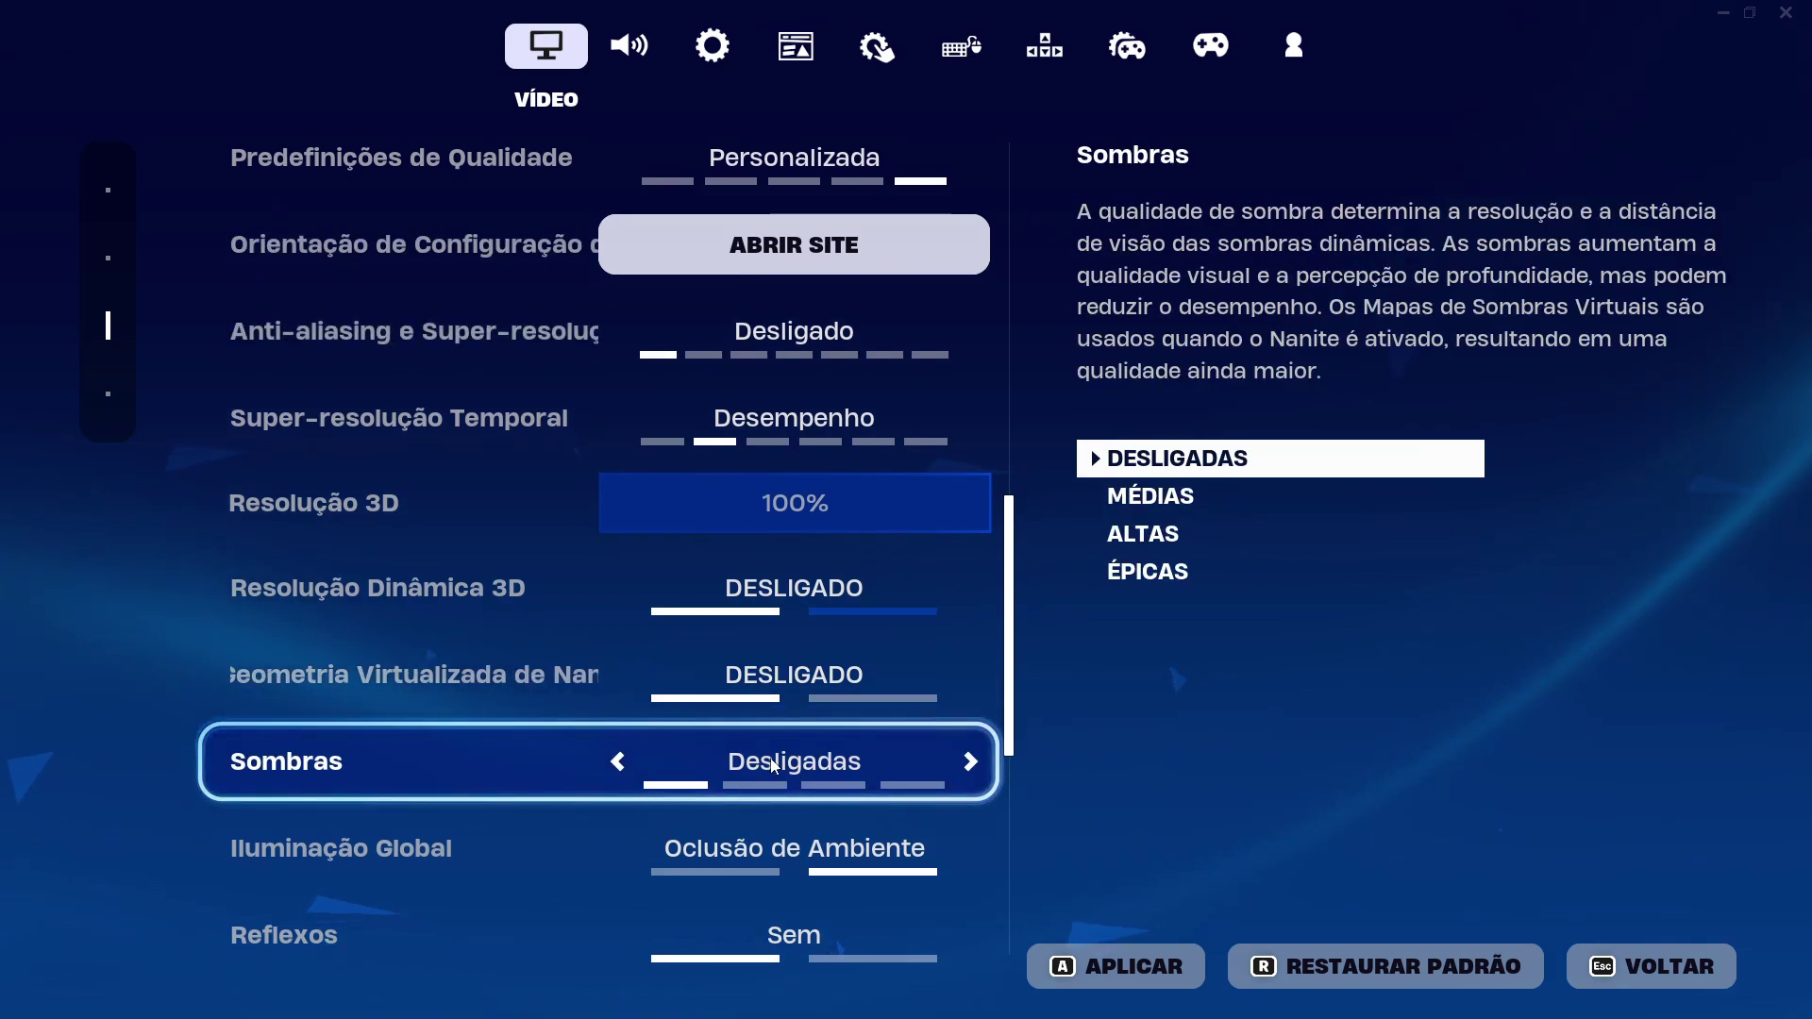
Set Iluminação Global to Desligado and Distância de Visão to Perto in the video quality settings.
scroll(720, 735, "down", 1)
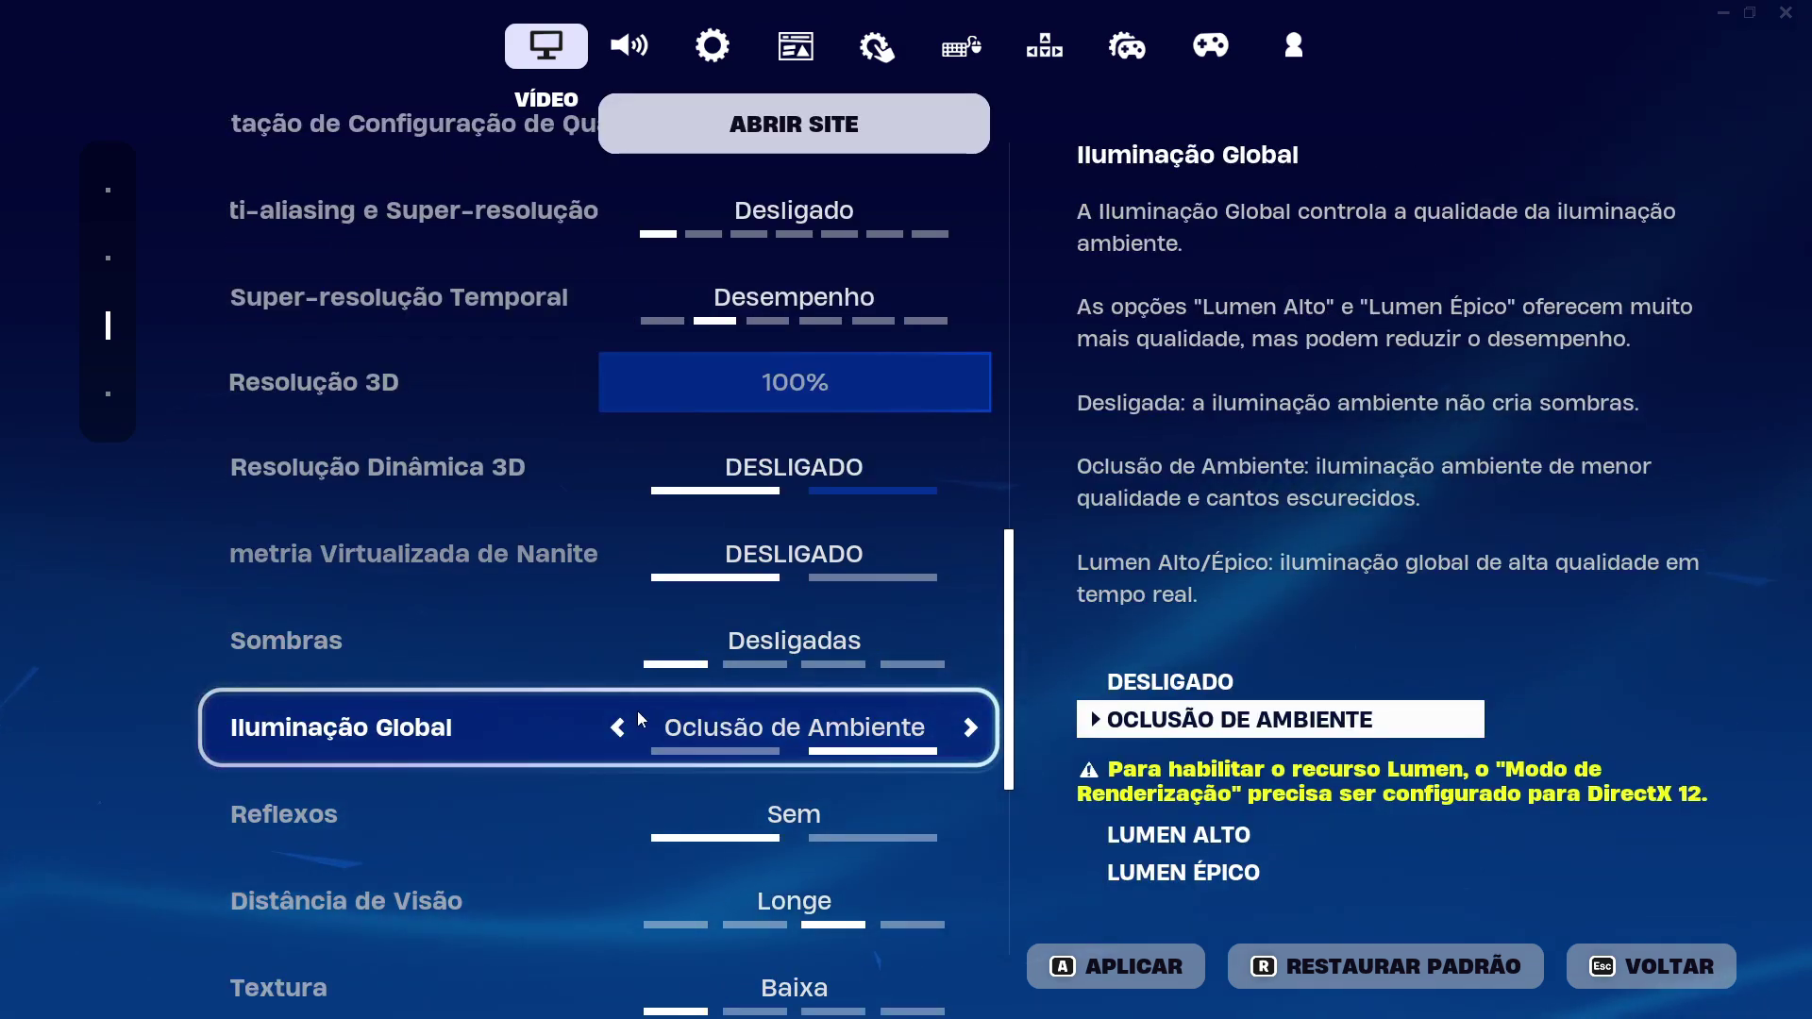
left_click(619, 726)
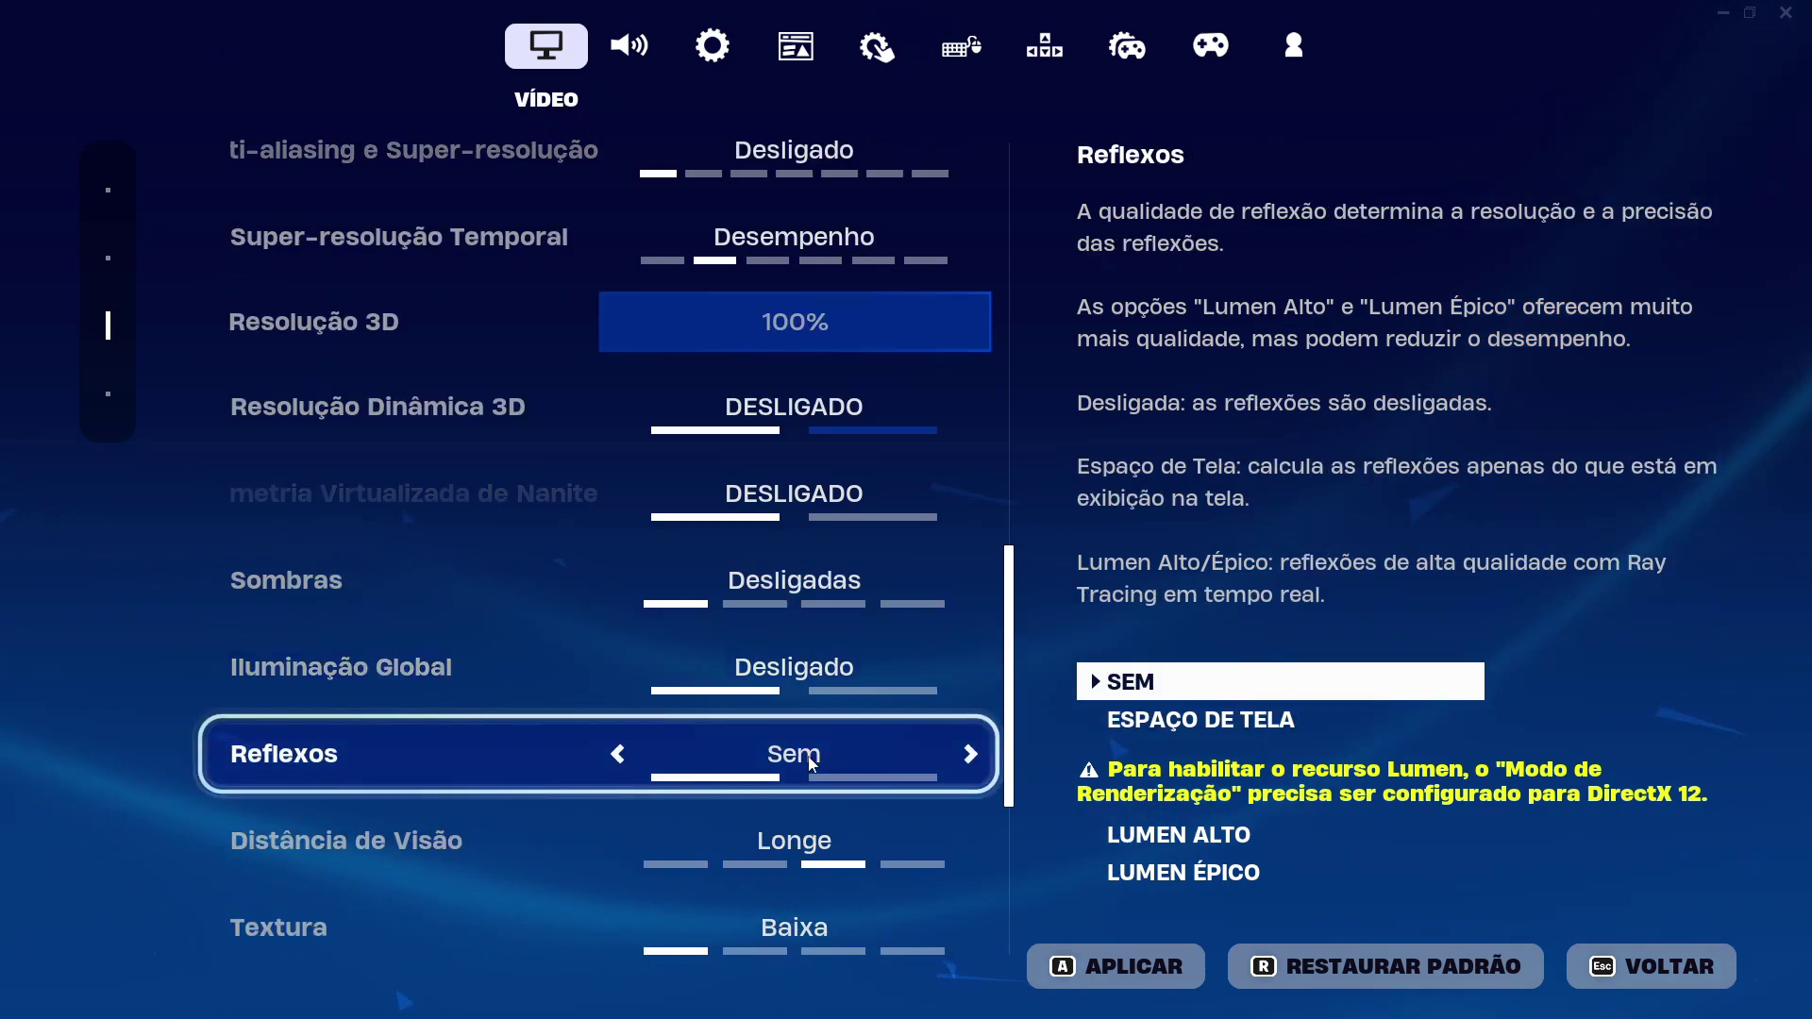
scroll(814, 585, "down", 1)
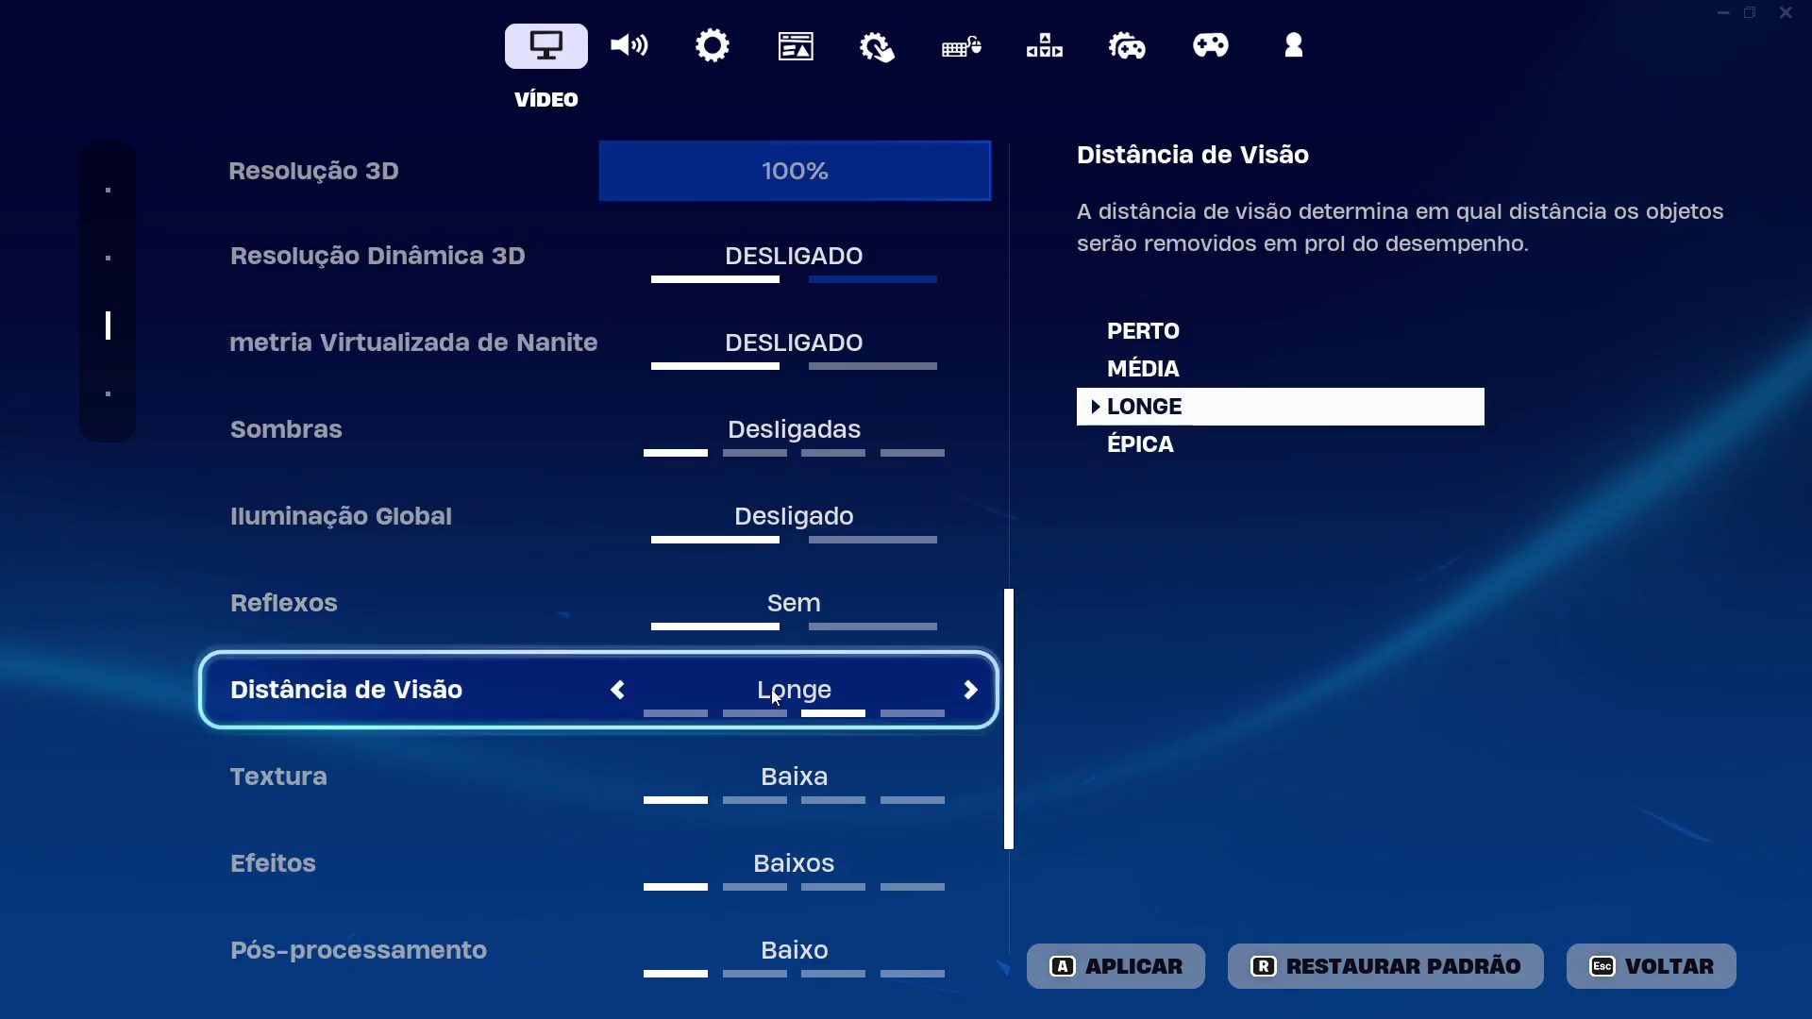
left_click(618, 690)
left_click(618, 690)
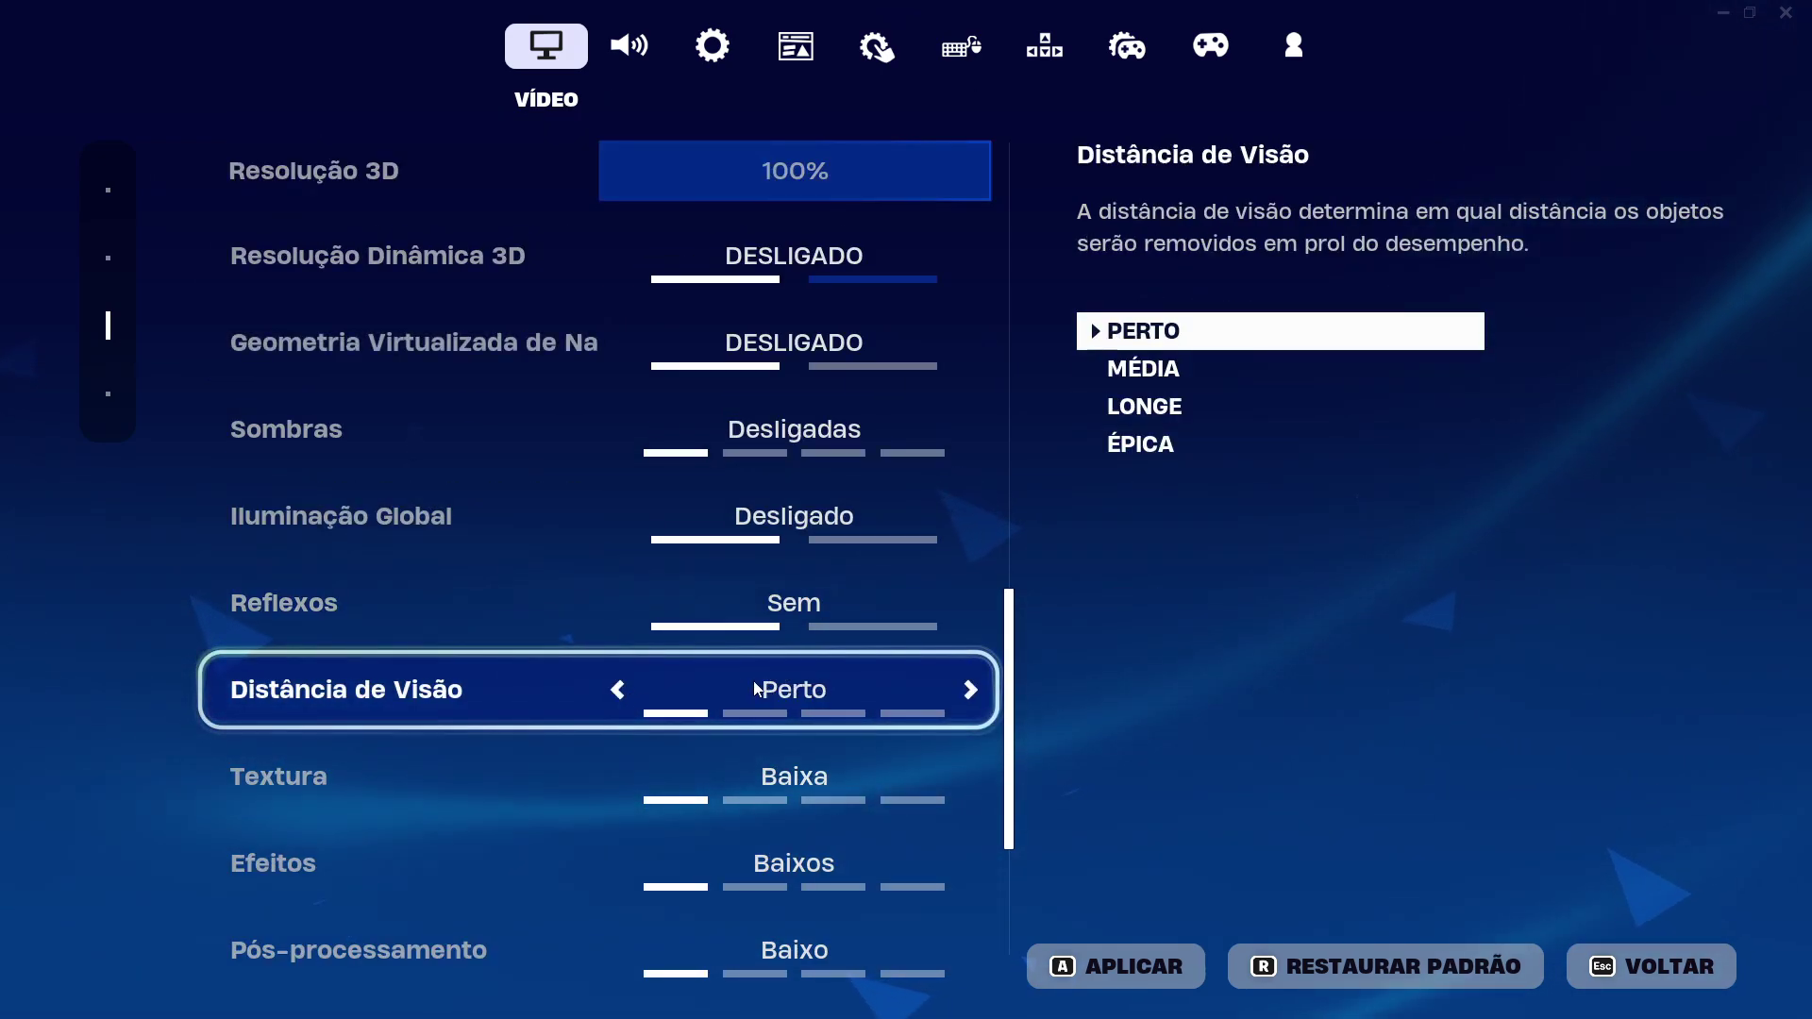
Apply the changed video settings and exit Fortnite.
scroll(753, 687, "down", 1)
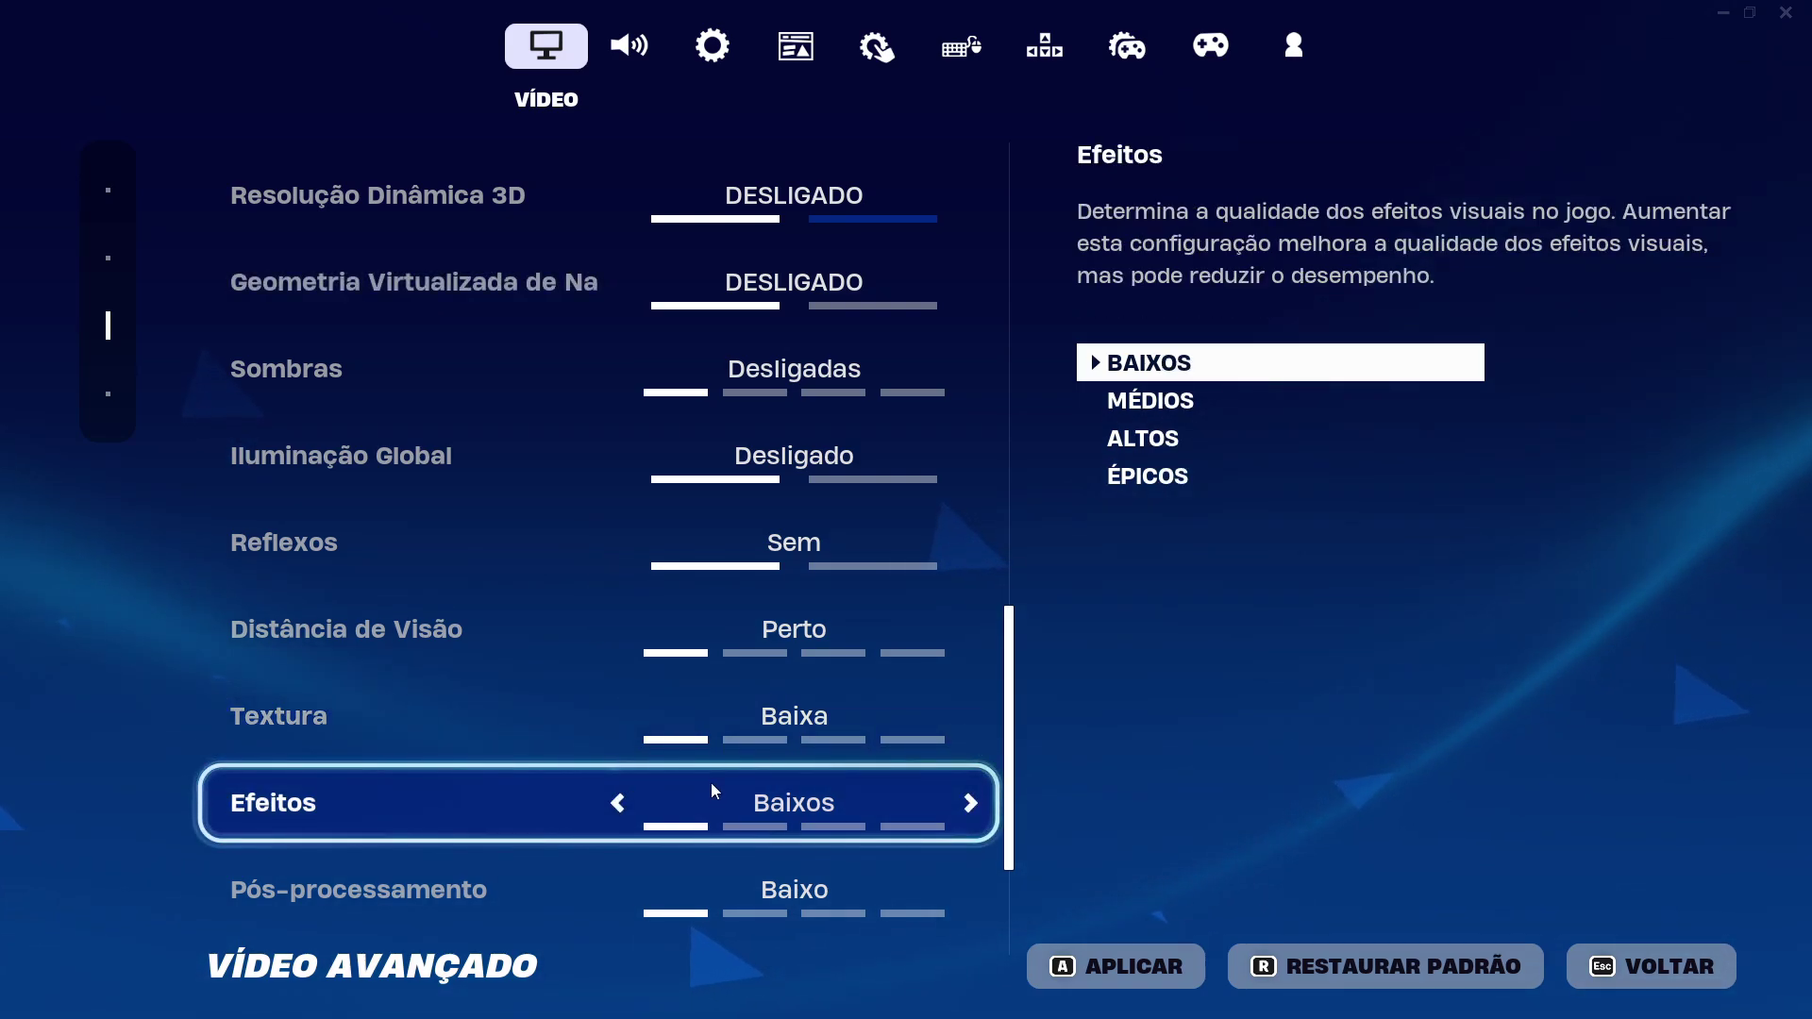
scroll(710, 783, "down", 1)
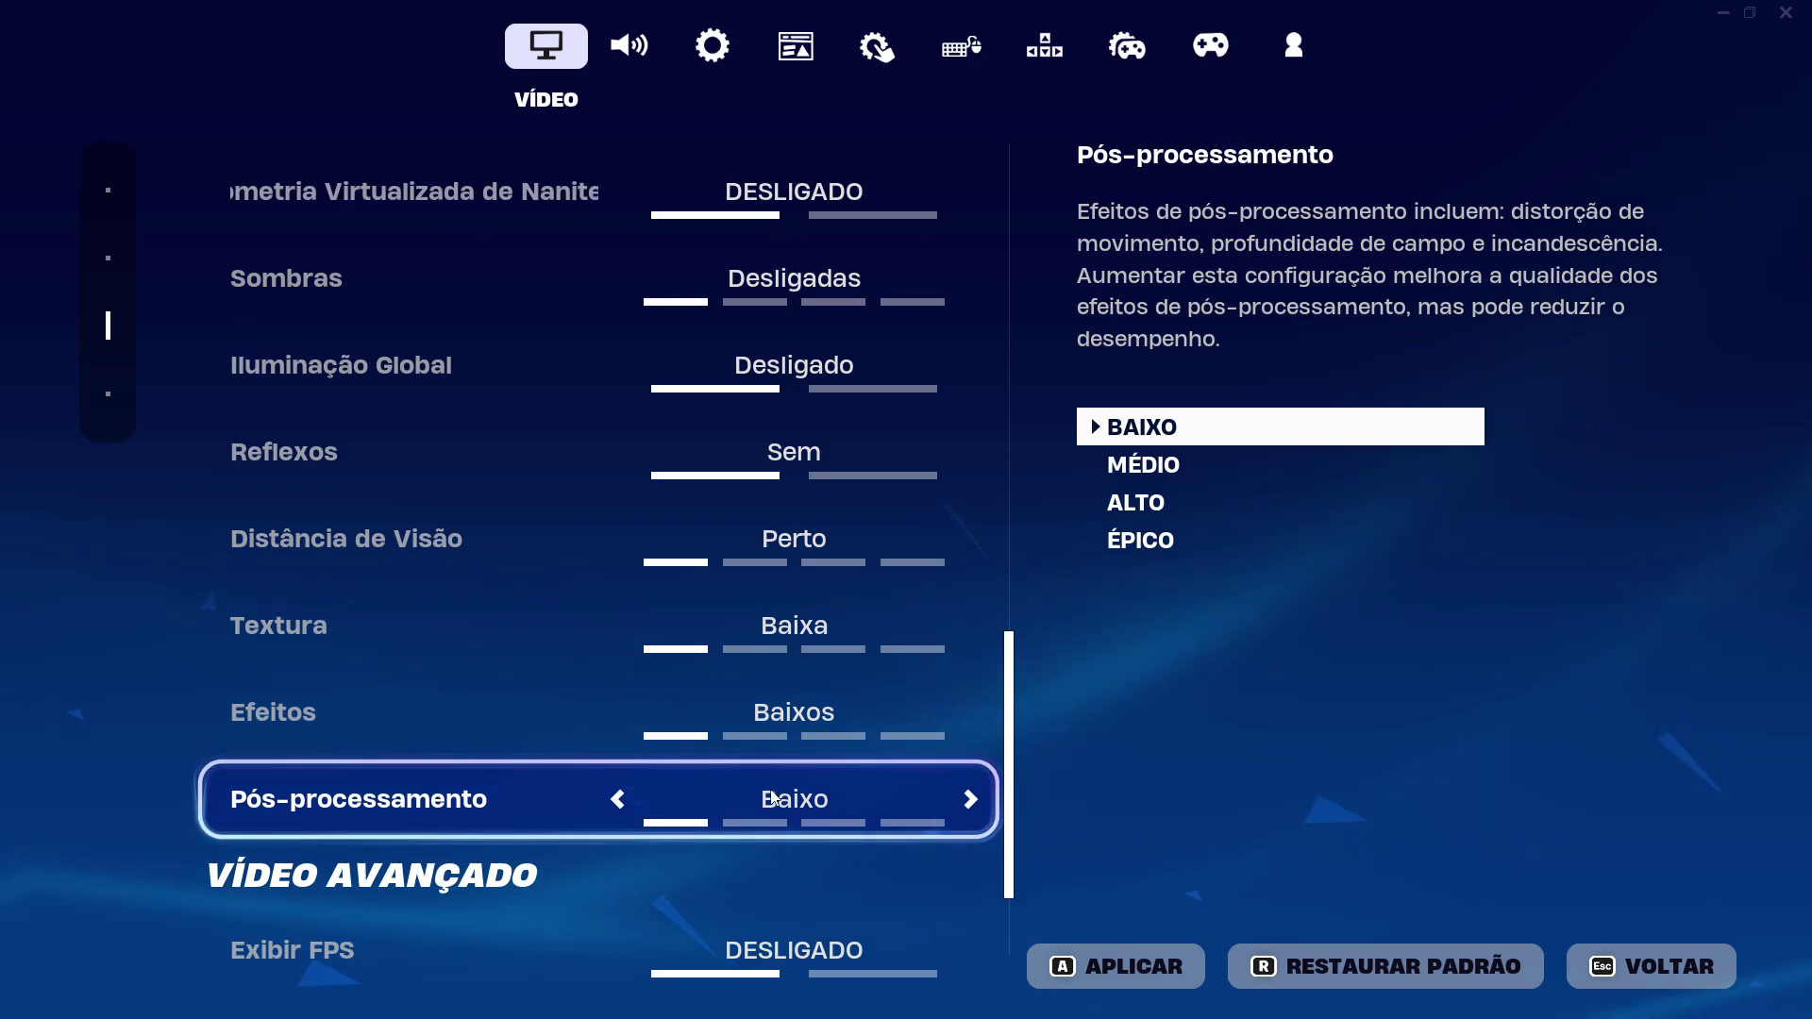
scroll(808, 719, "up", 11)
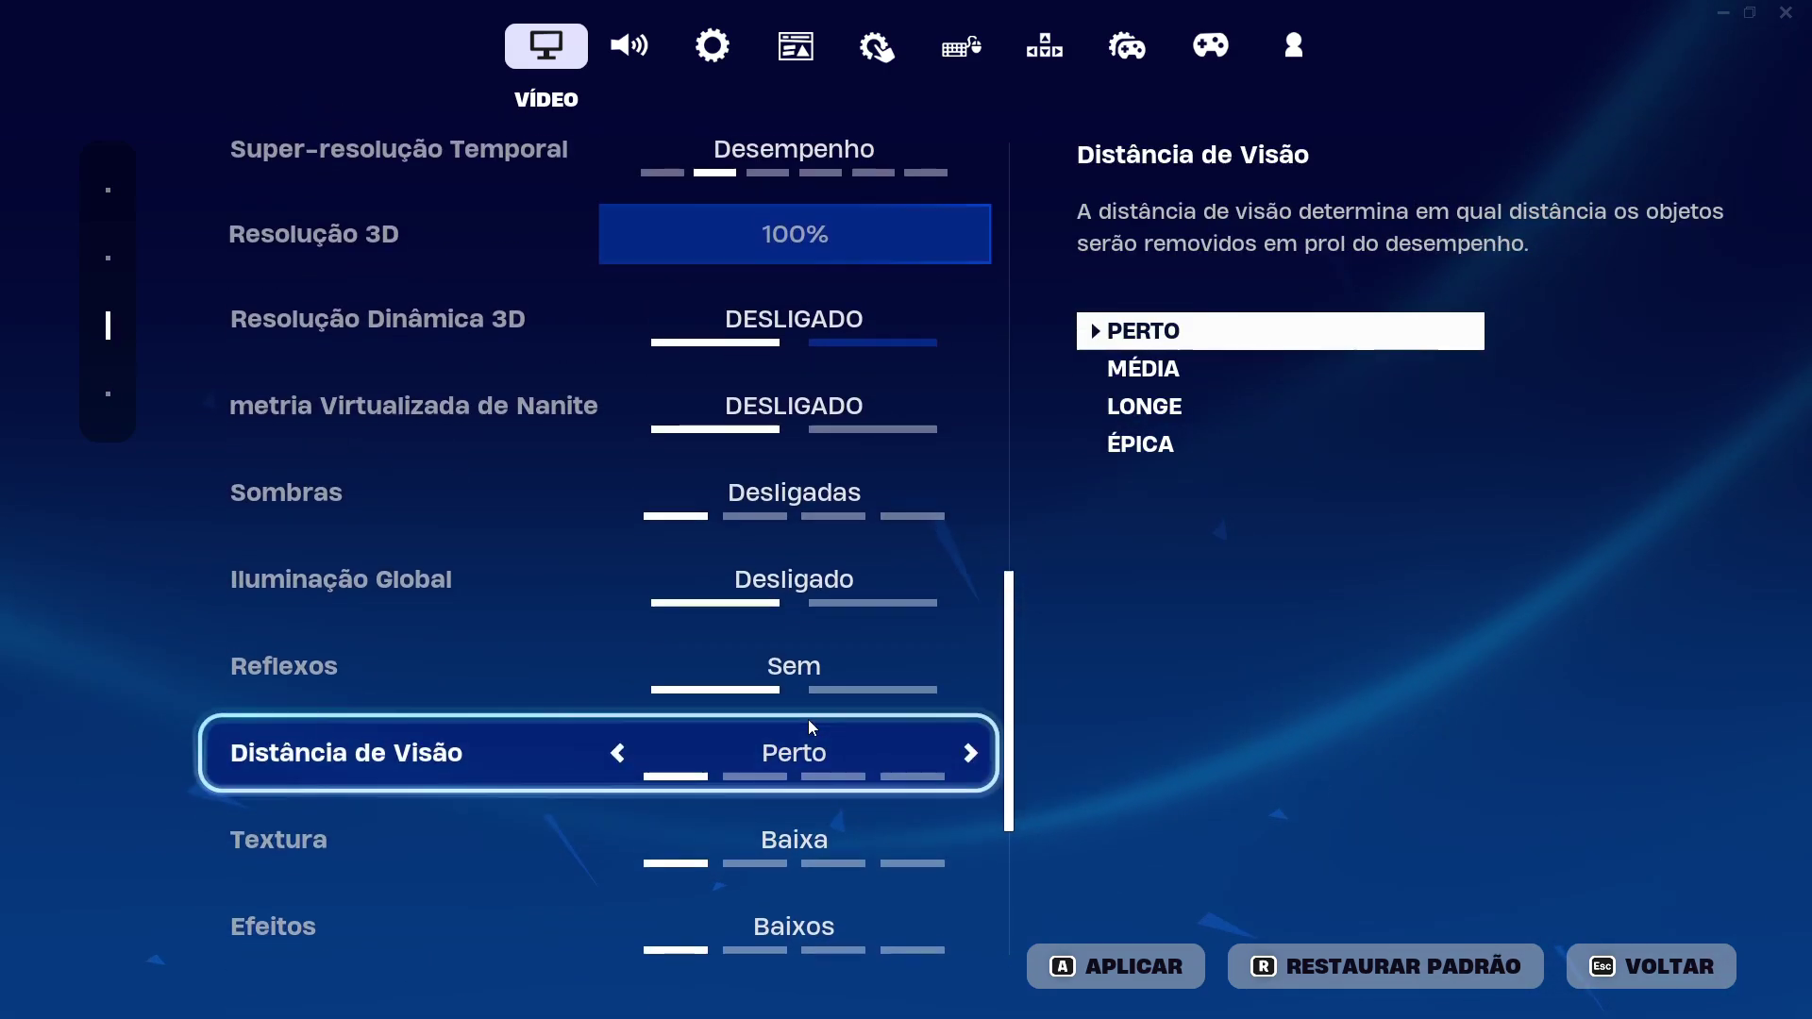
scroll(809, 725, "up", 3)
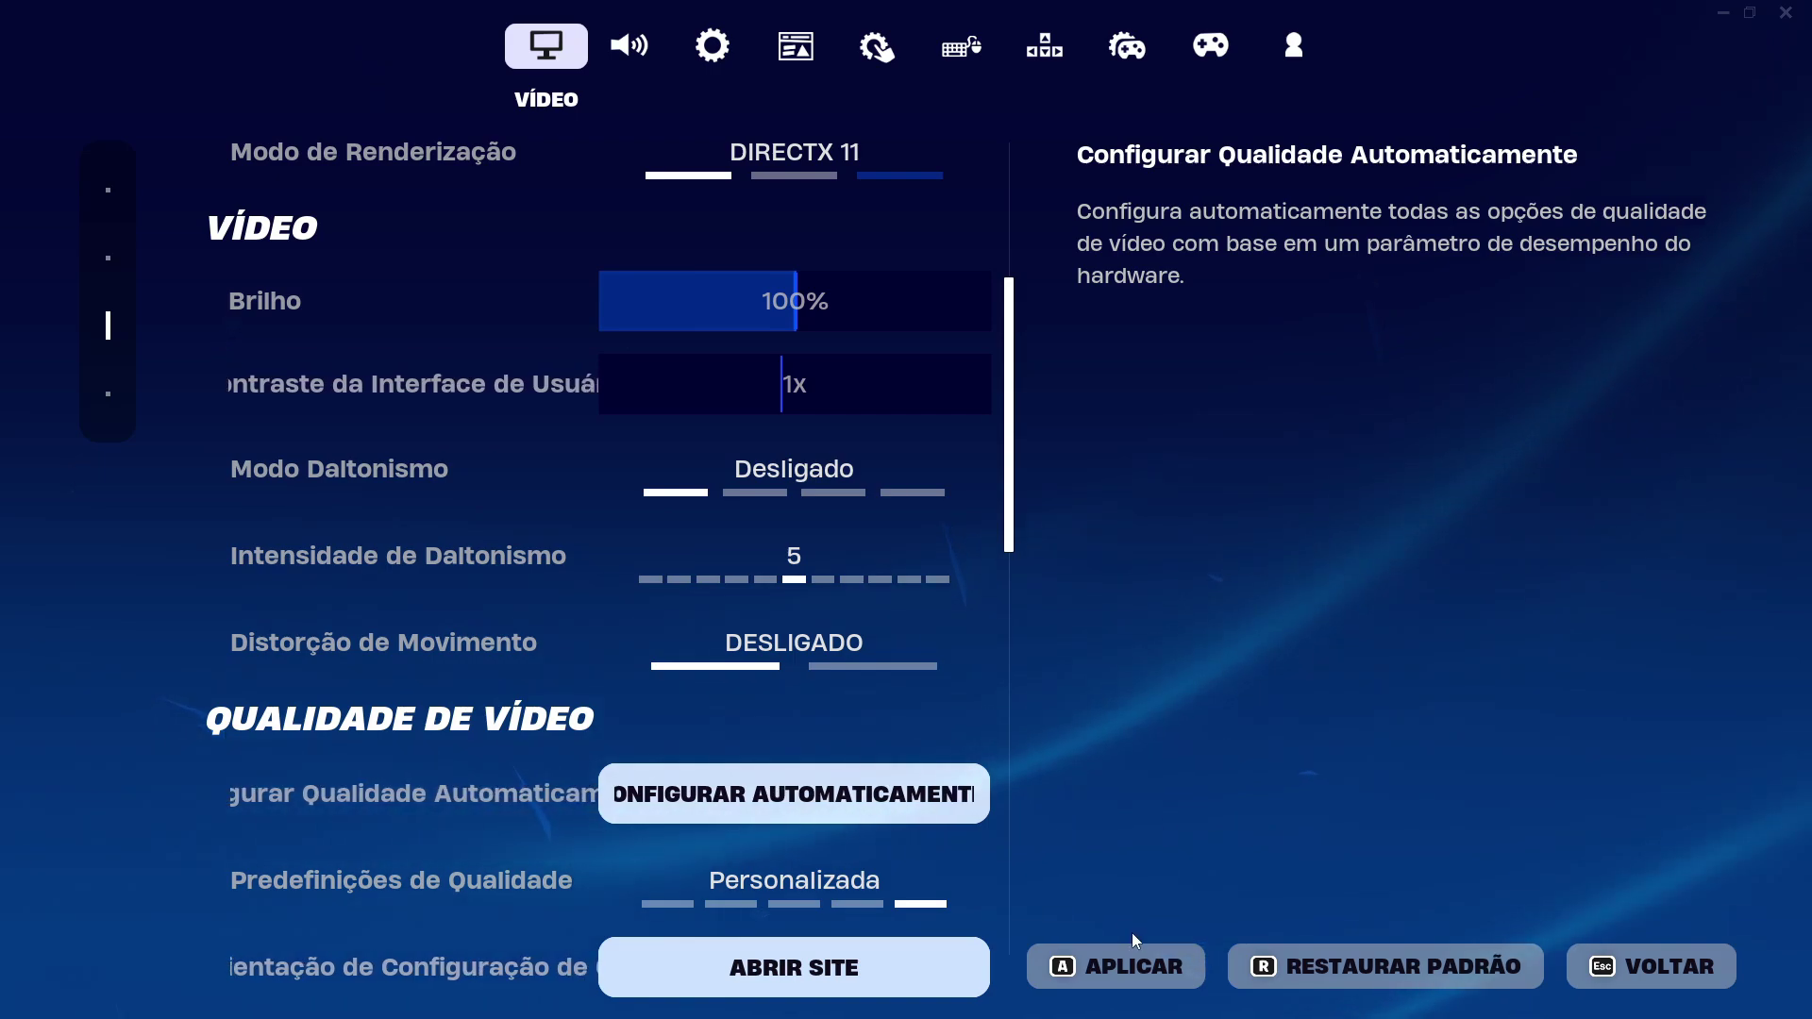
left_click(1119, 963)
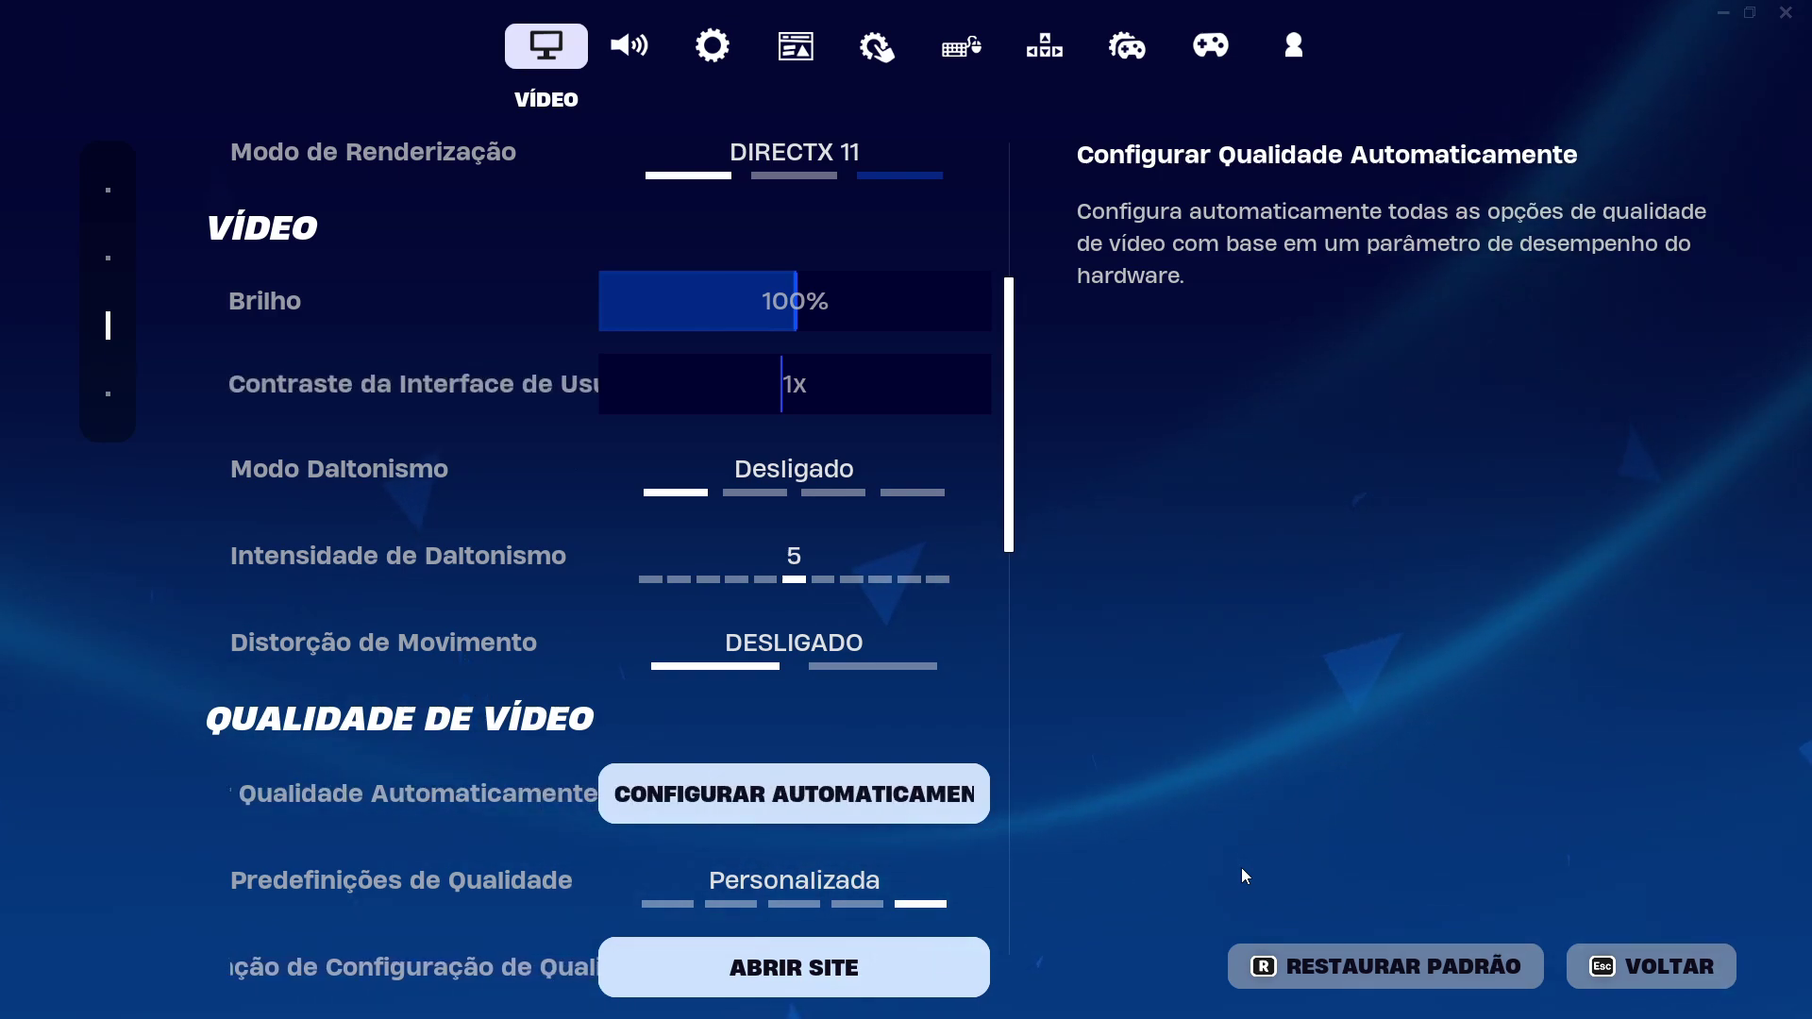
left_click(1790, 12)
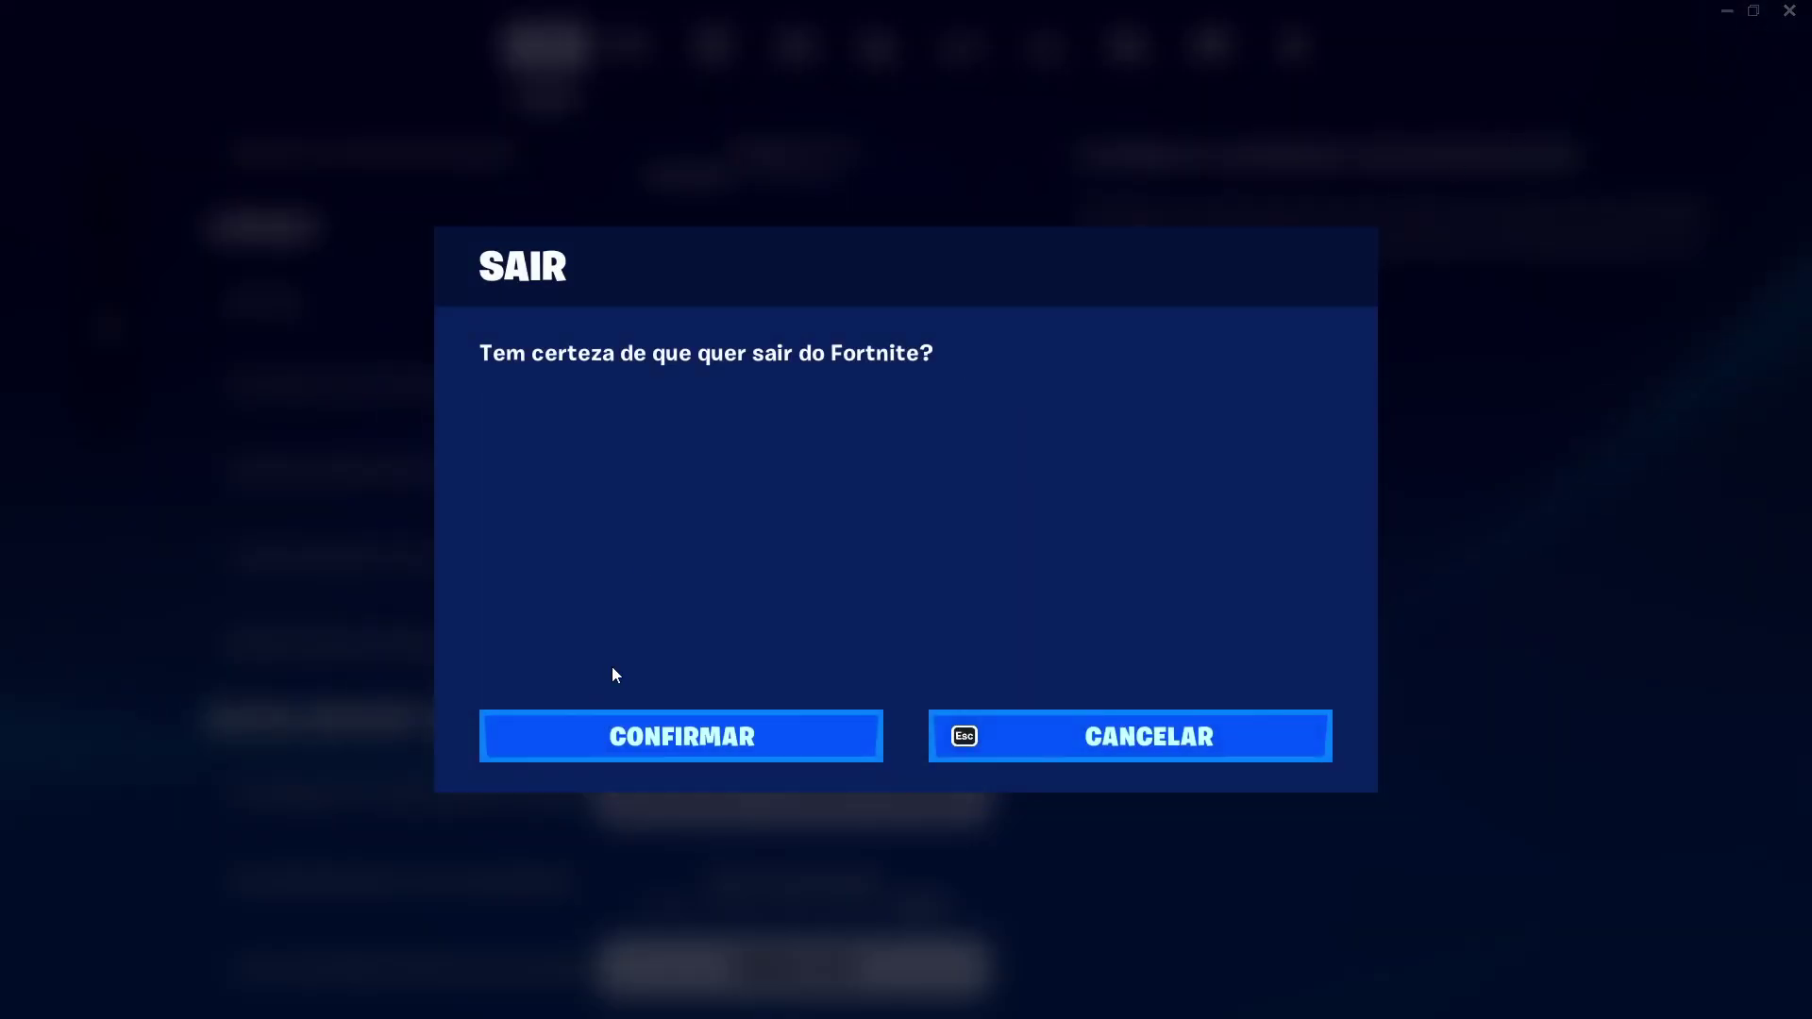
left_click(651, 735)
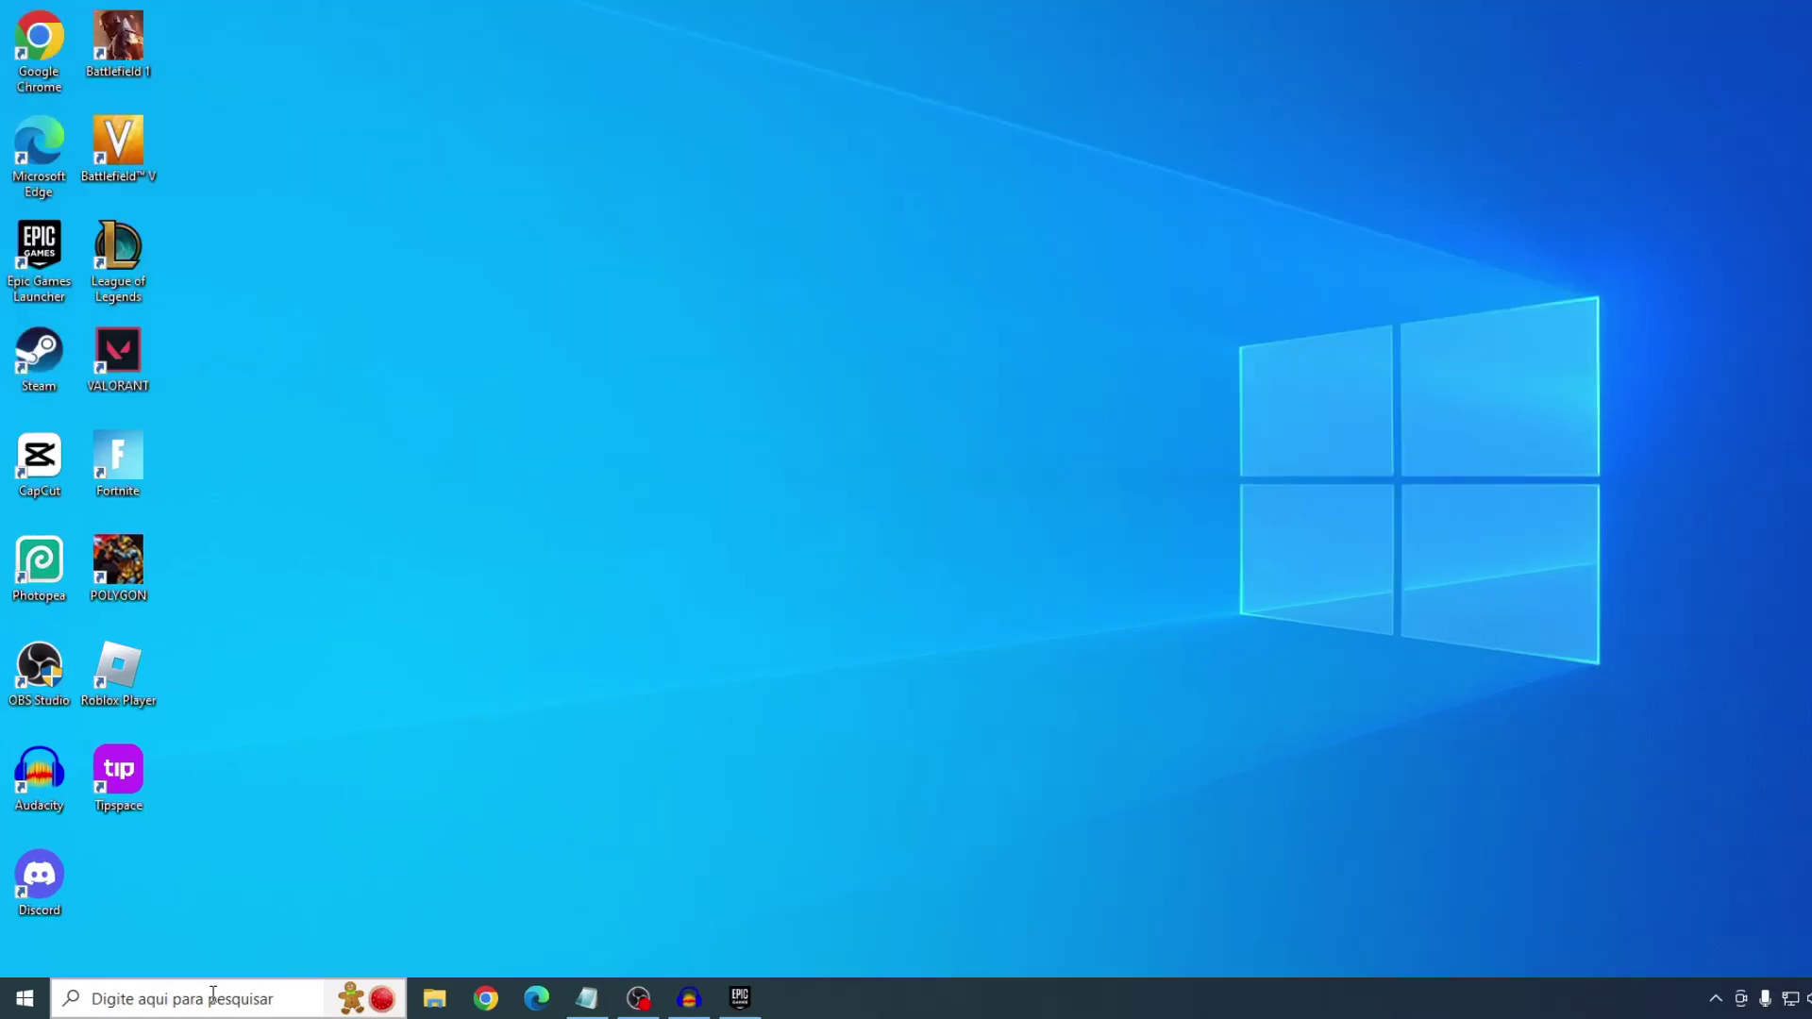
Search Windows for "elementos" and open Configurações de elementos gráficos.
left_click(200, 1000)
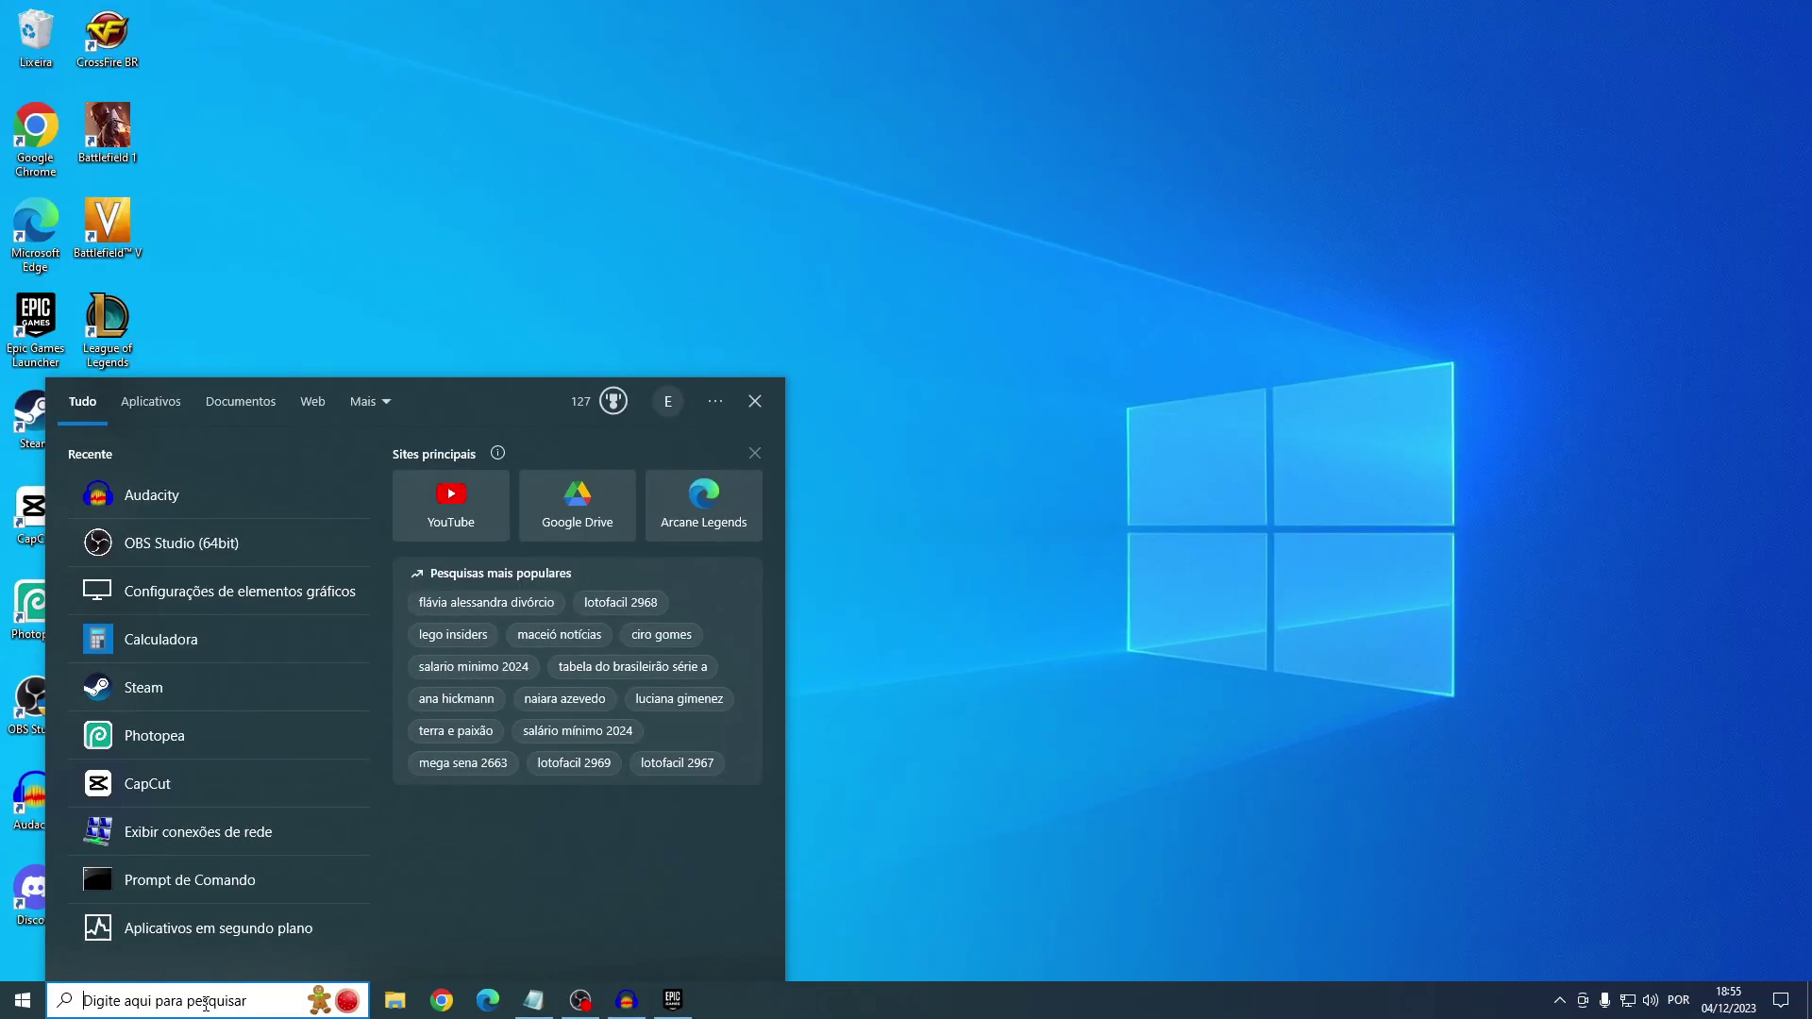
type("elementos")
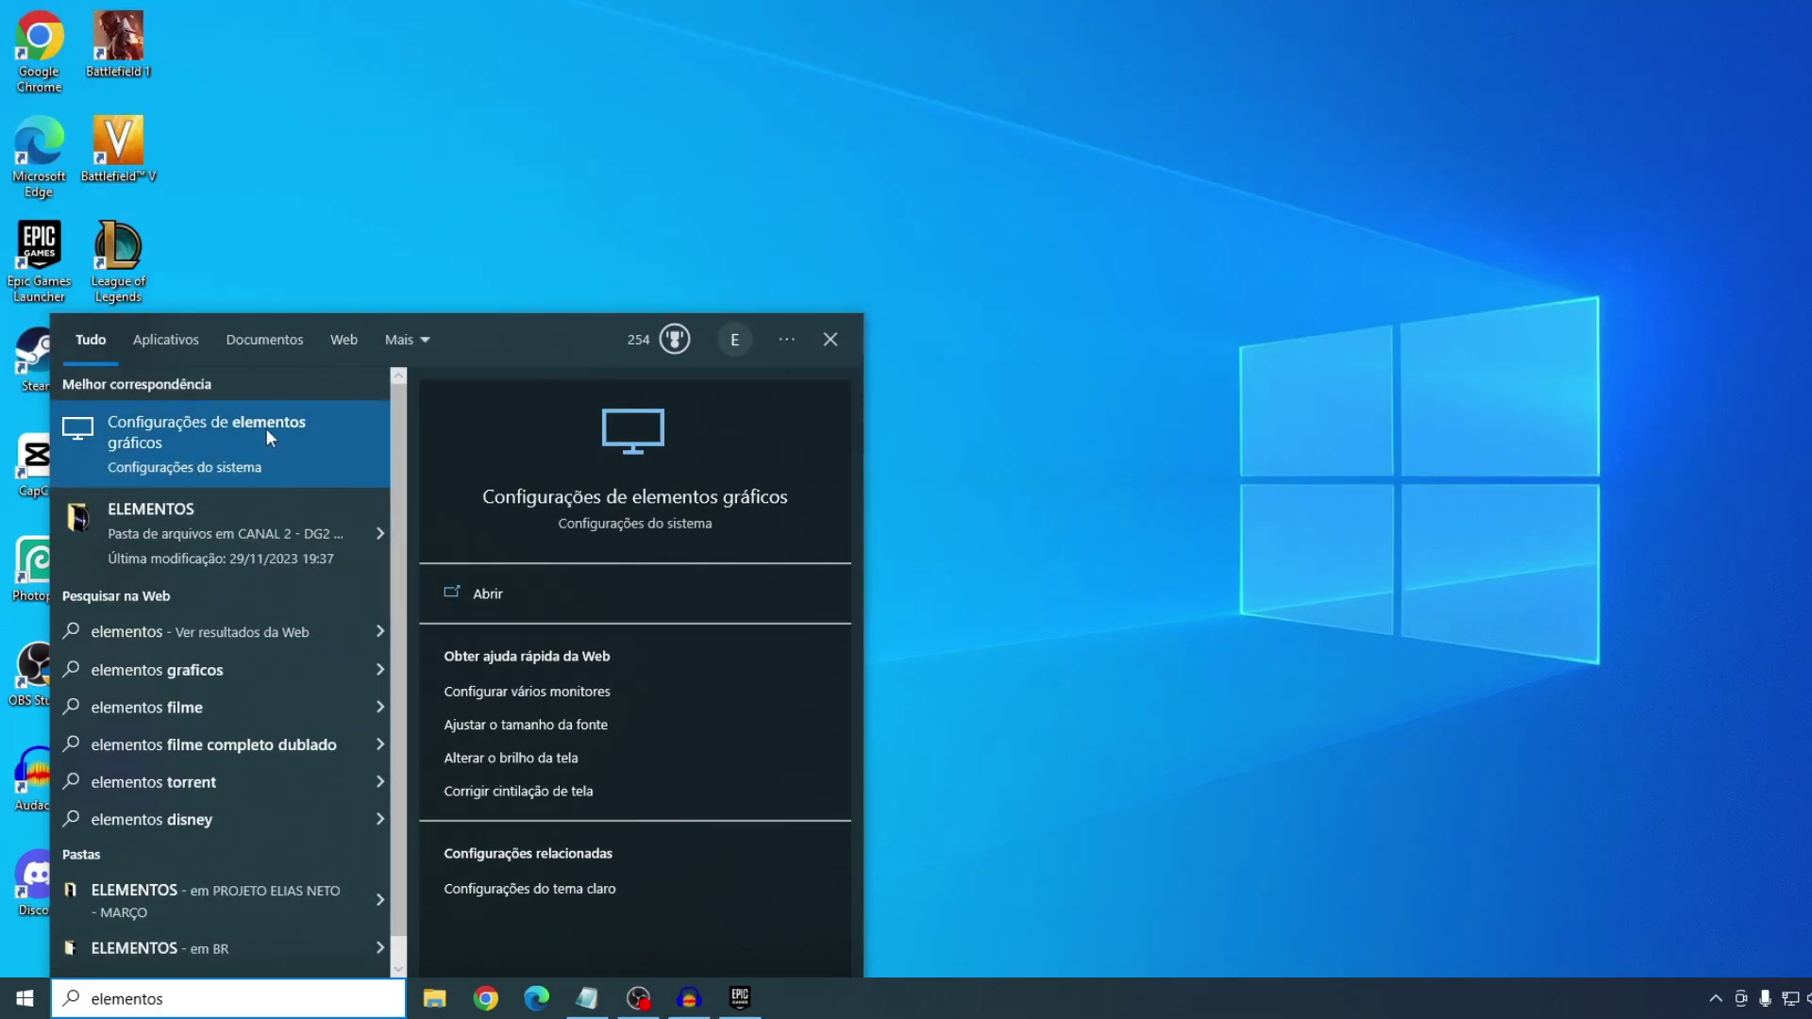
left_click(234, 427)
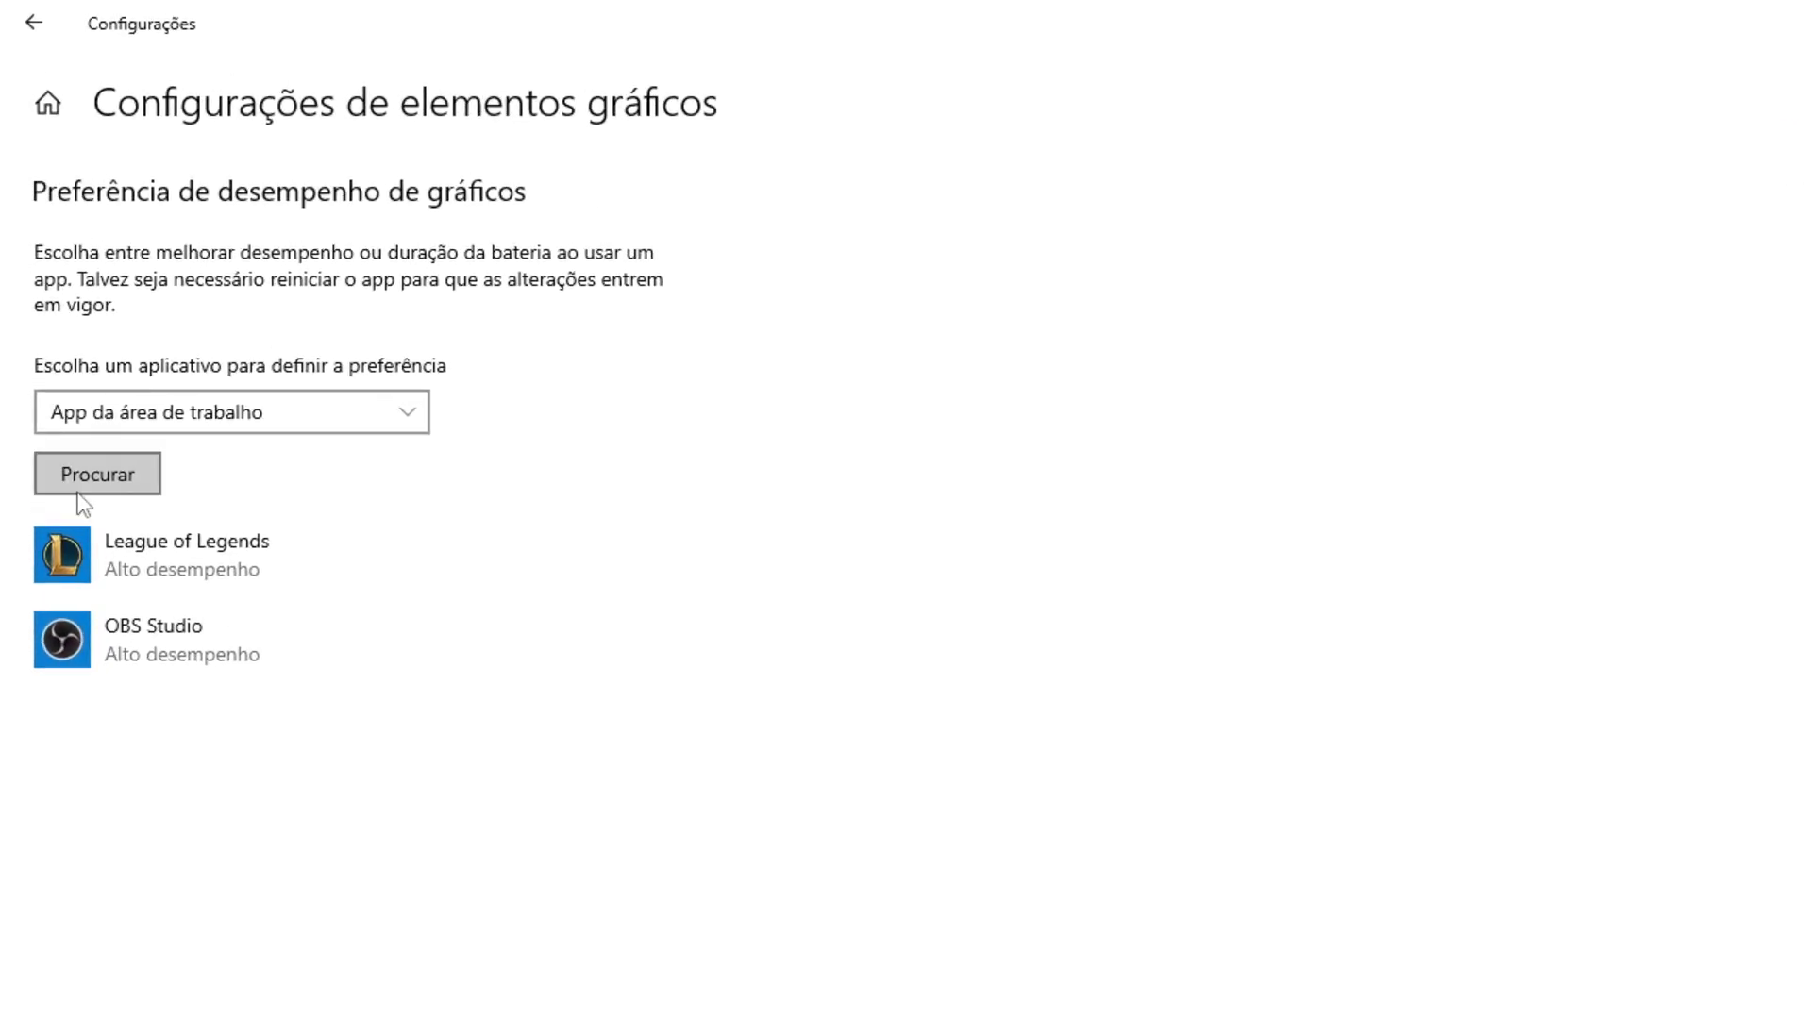
Add FortniteClient-Win64-Shipping from C:\Arquivos de Programas\Epic Games\Fortnite\FortniteGame\Binaries\Win64 to the graphics performance preference list.
left_click(89, 475)
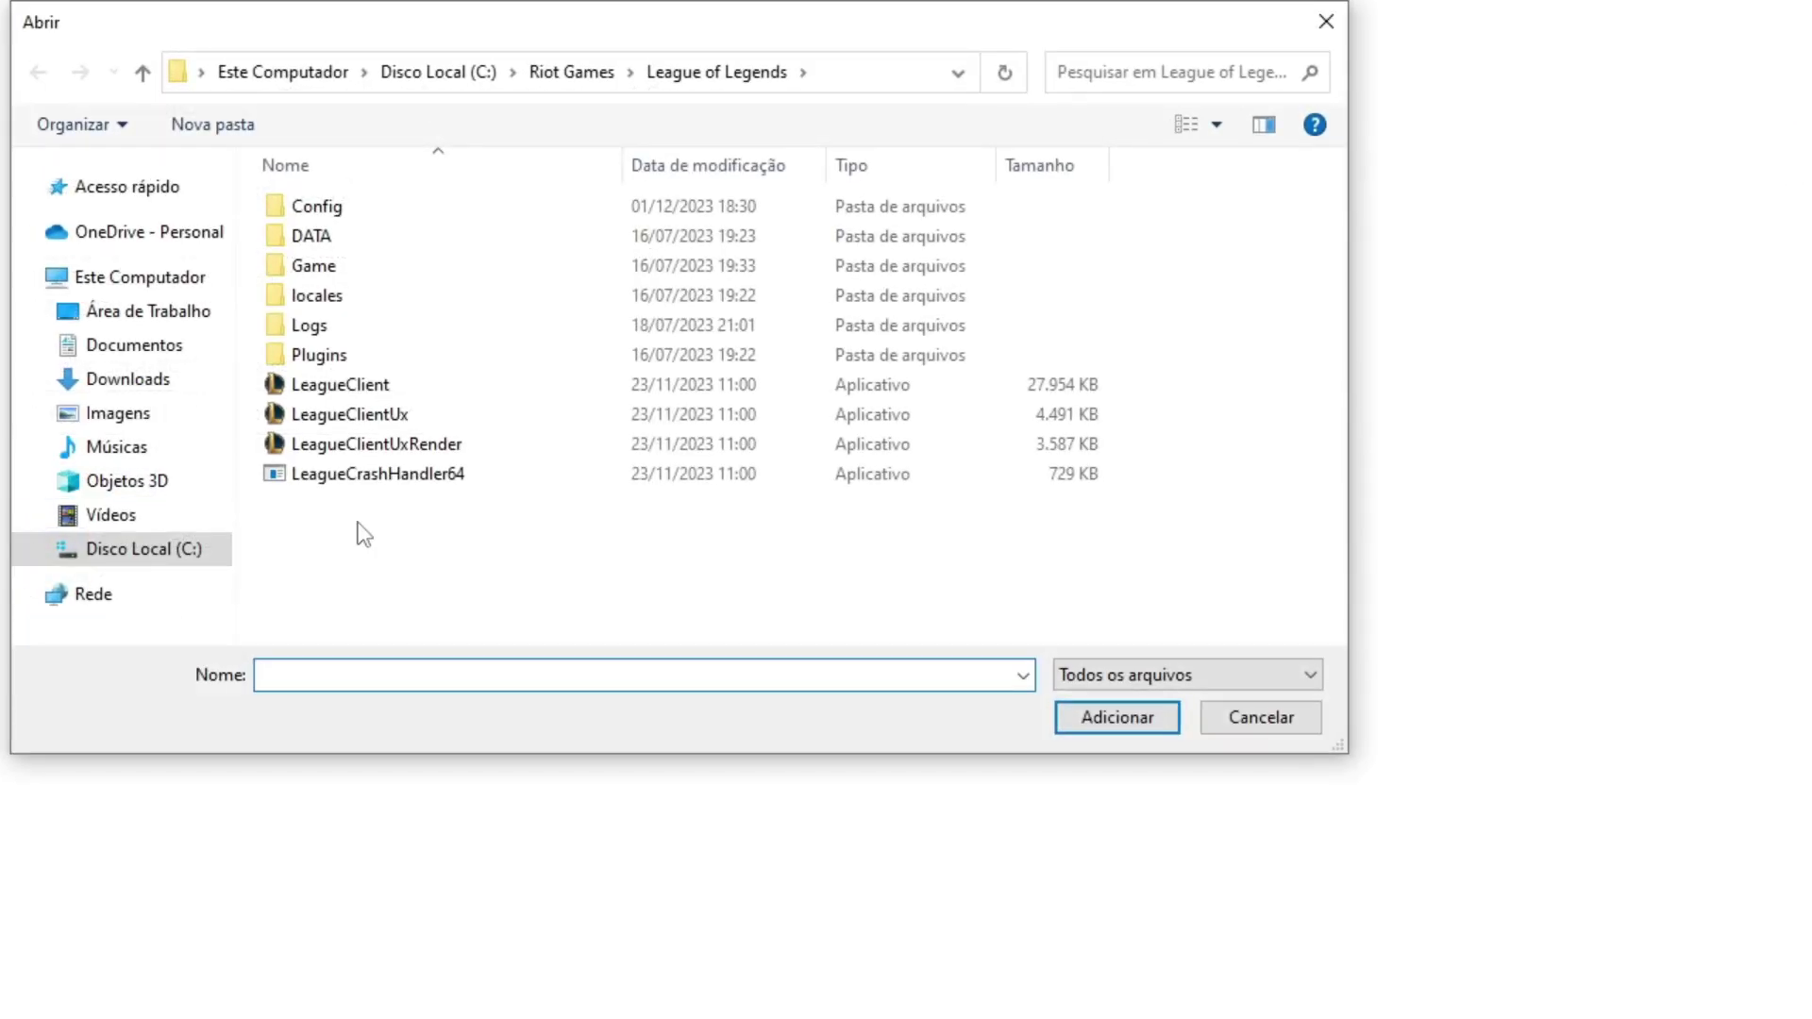
left_click(129, 553)
double_click(458, 247)
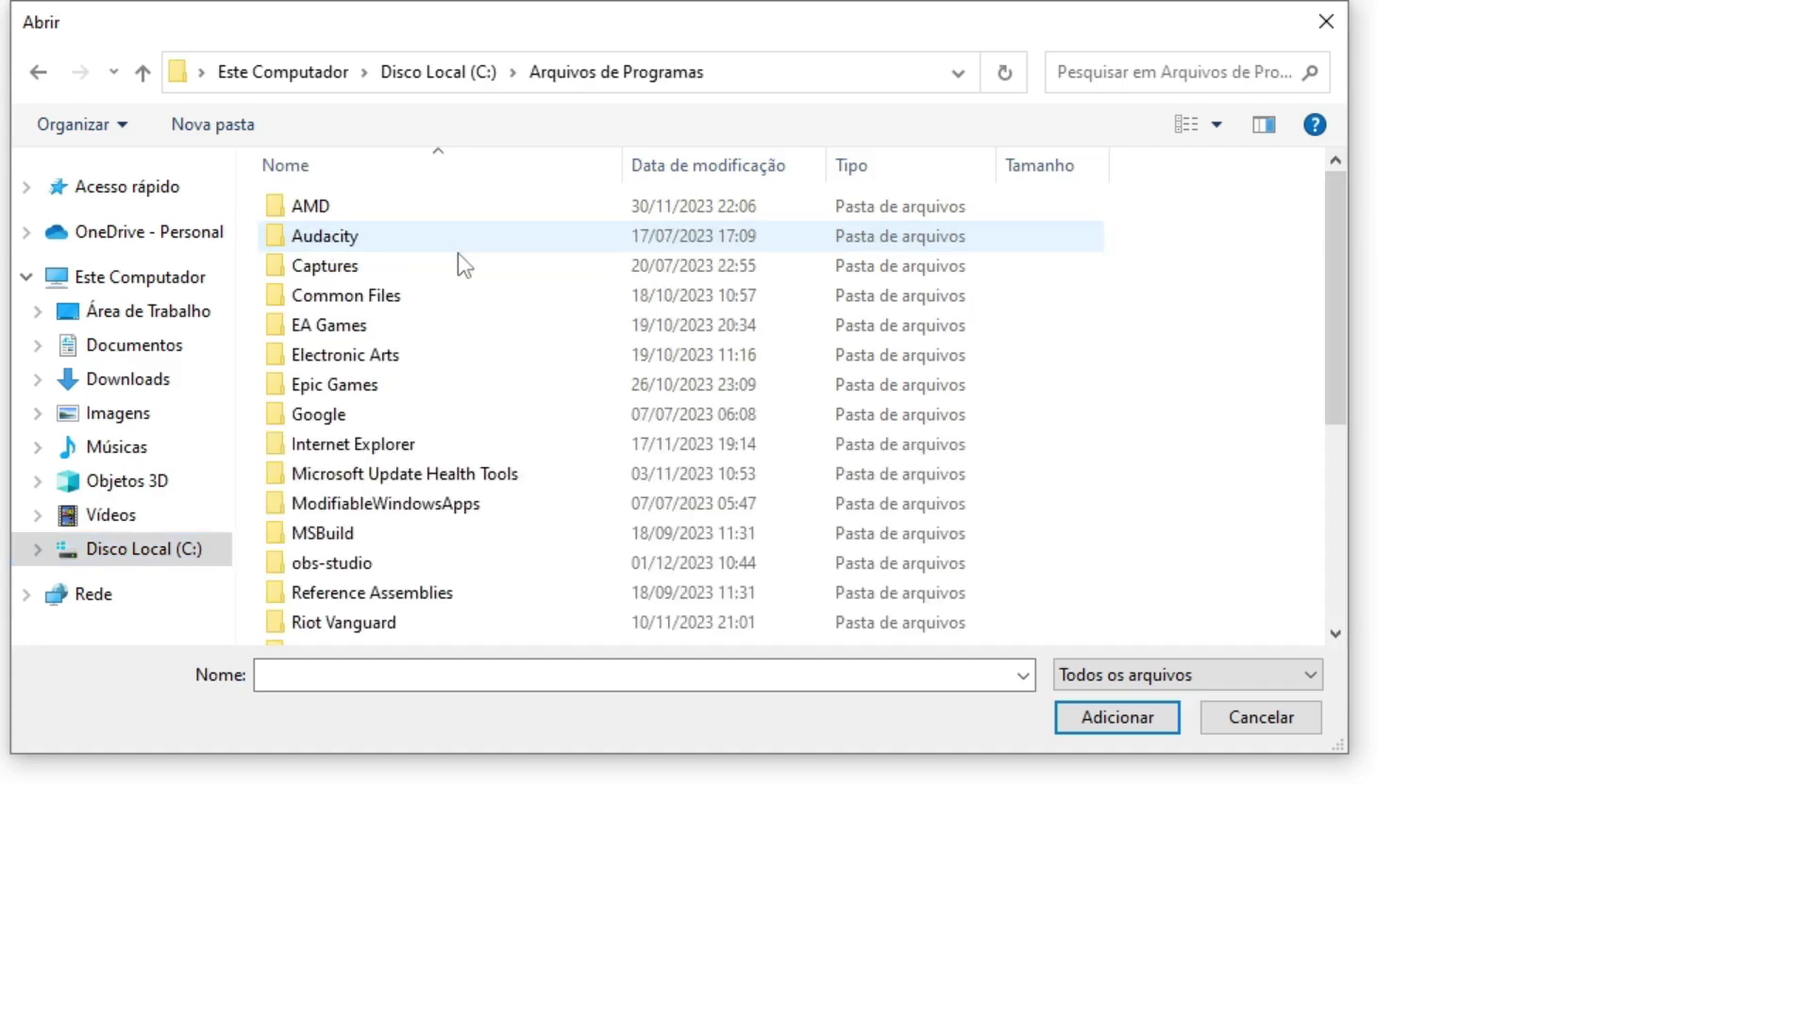
double_click(353, 383)
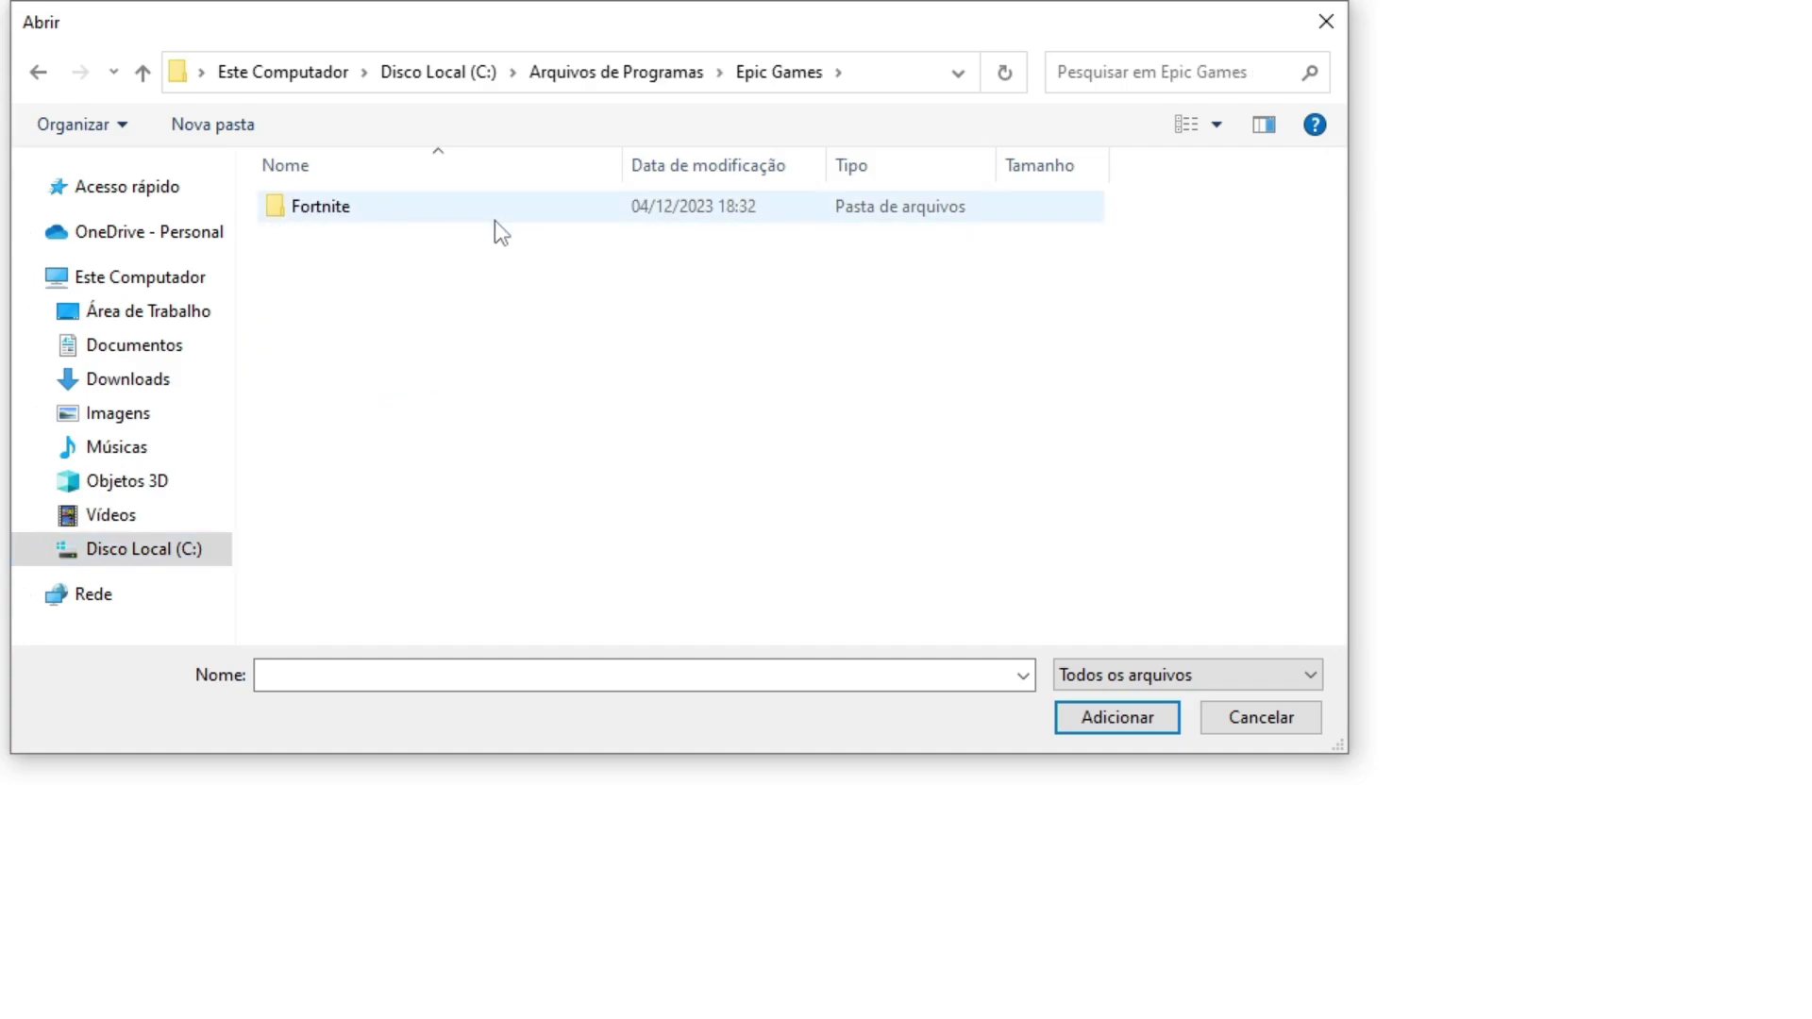
double_click(428, 211)
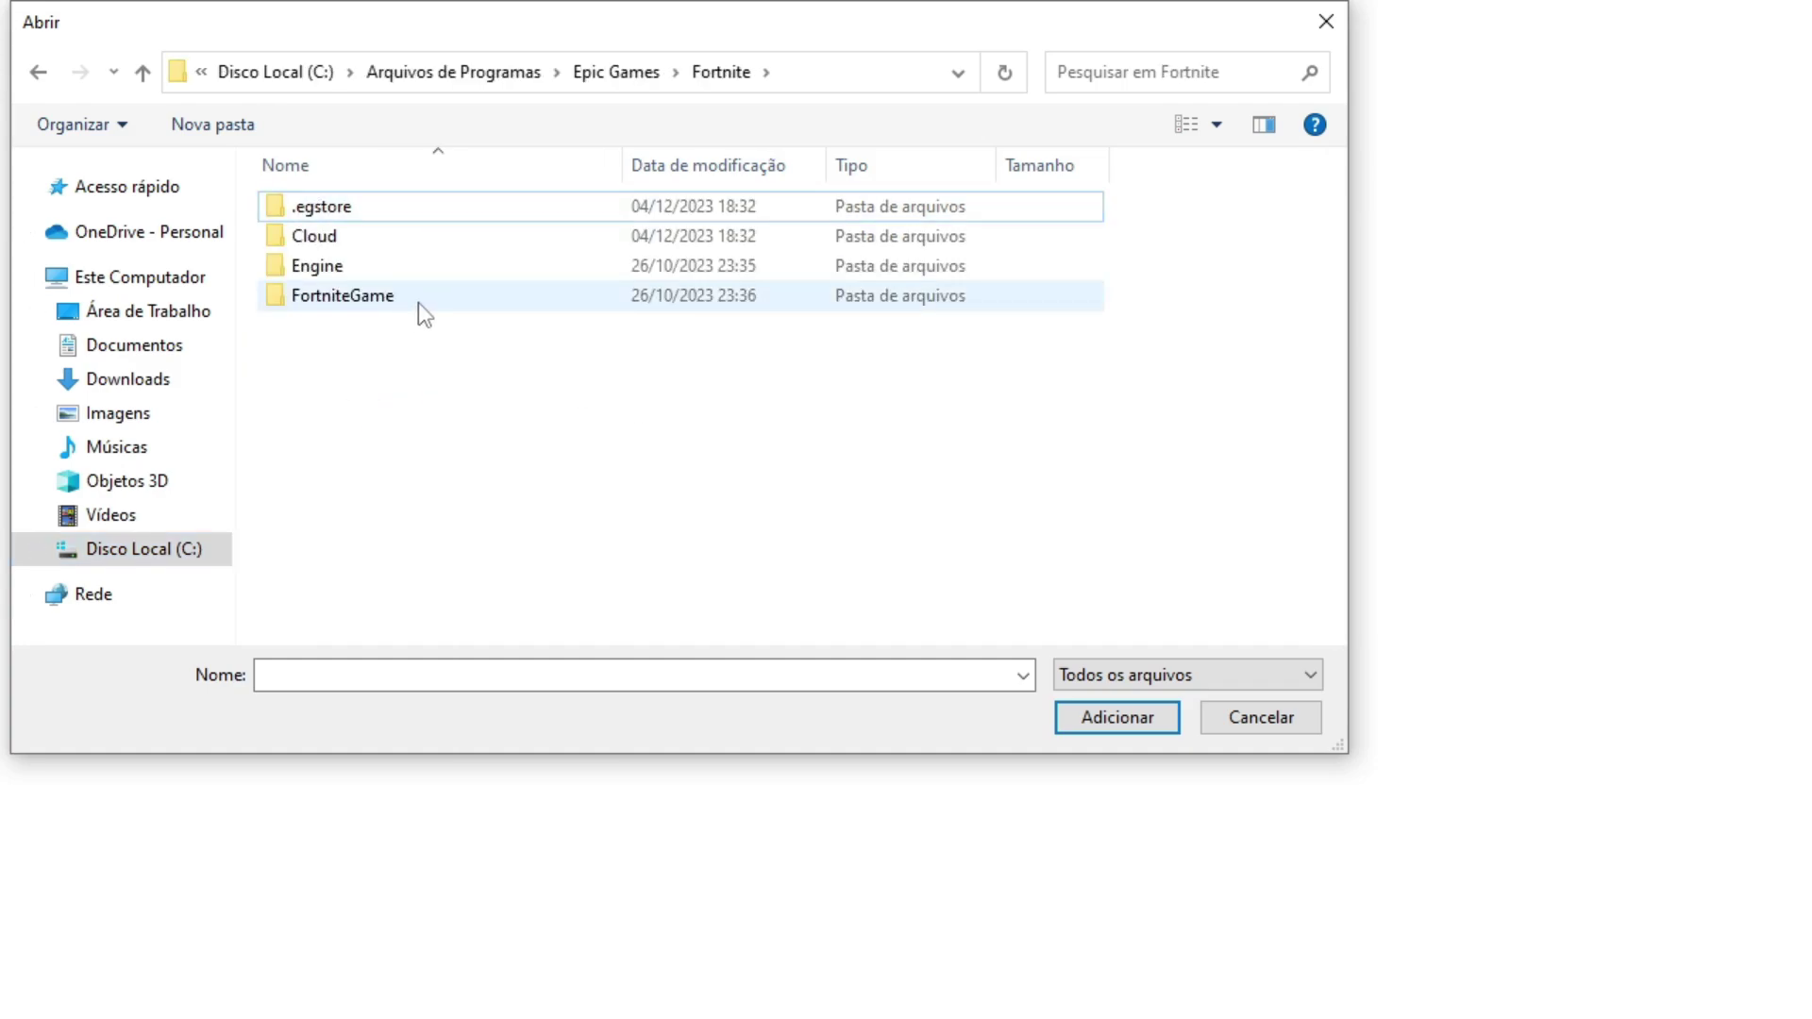
double_click(417, 300)
double_click(462, 209)
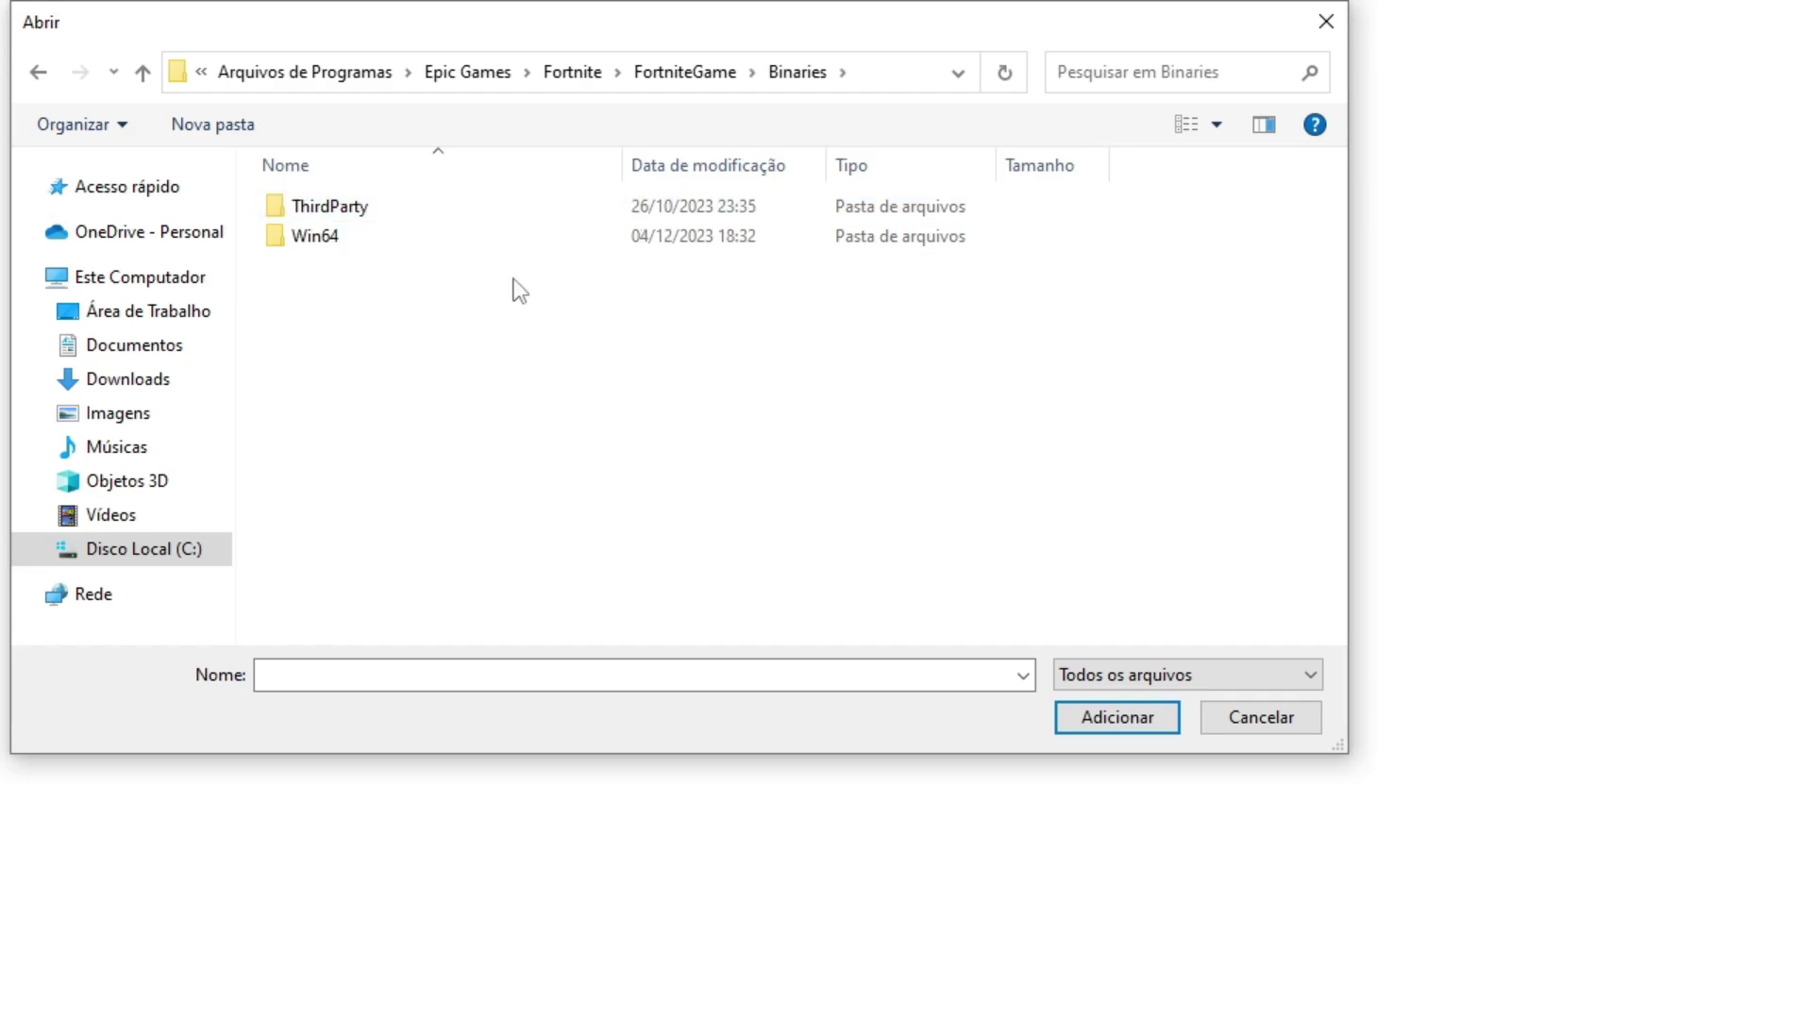
double_click(449, 238)
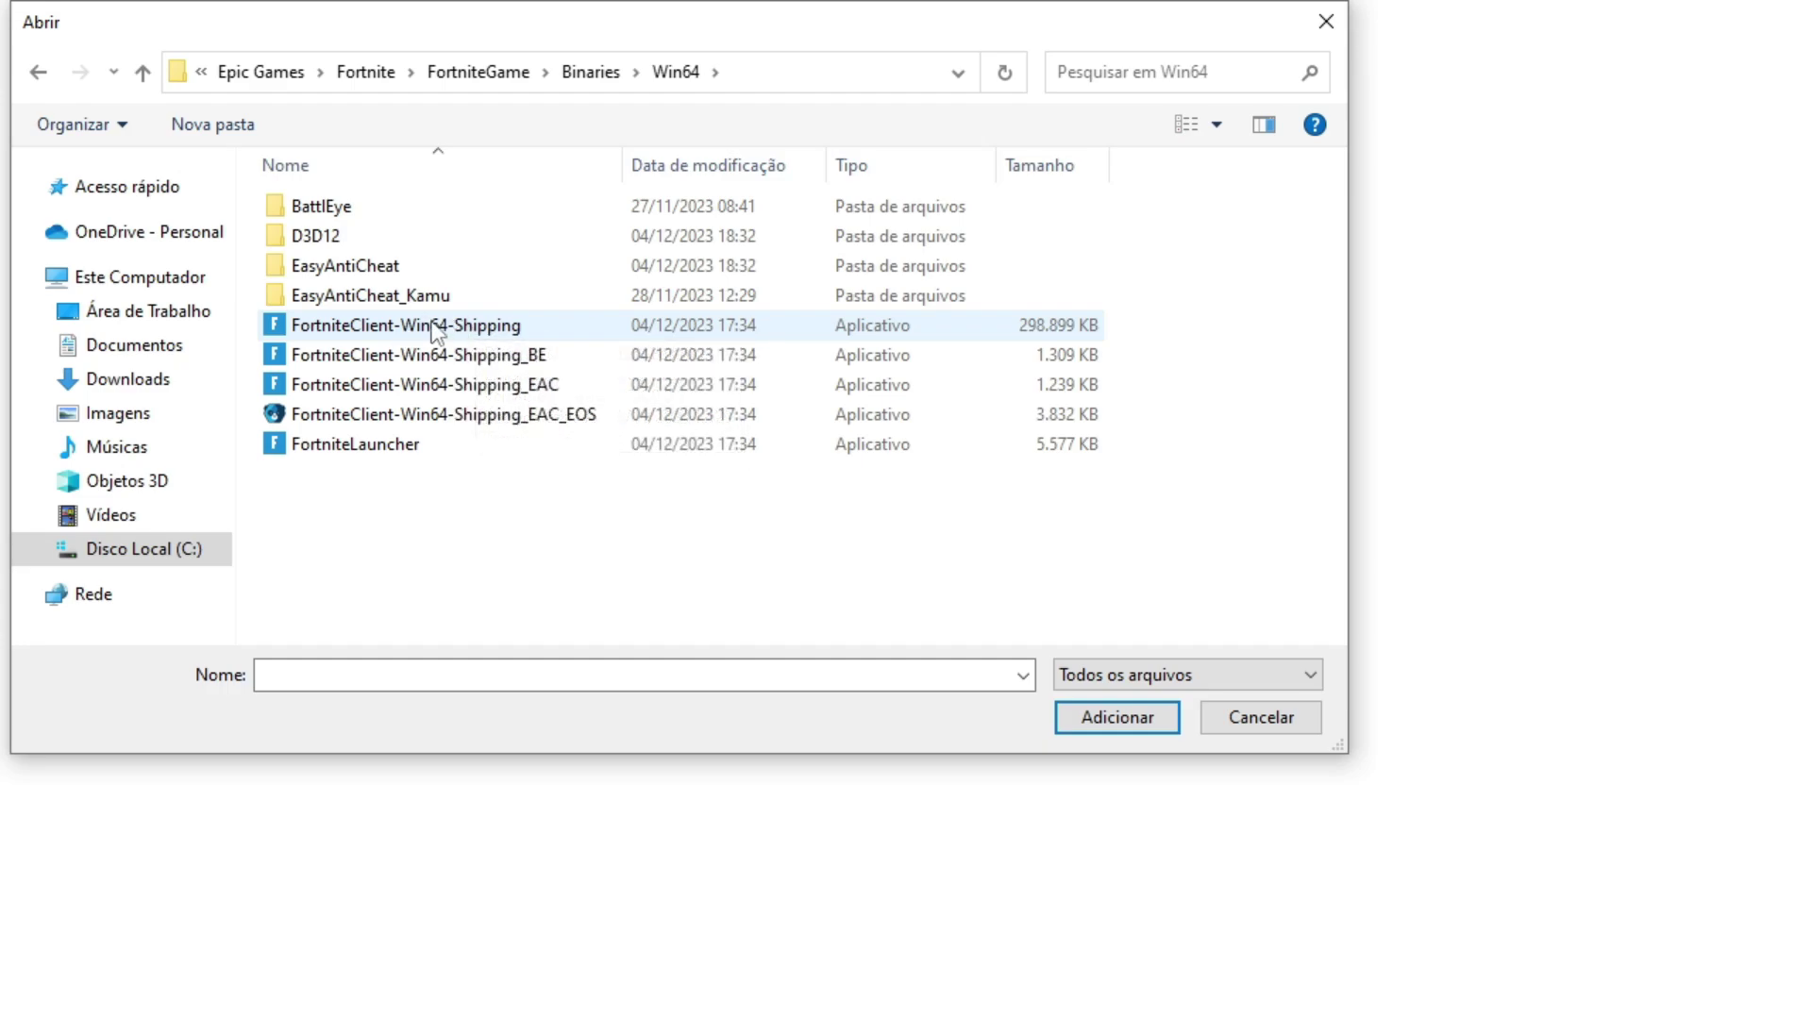
left_click(388, 325)
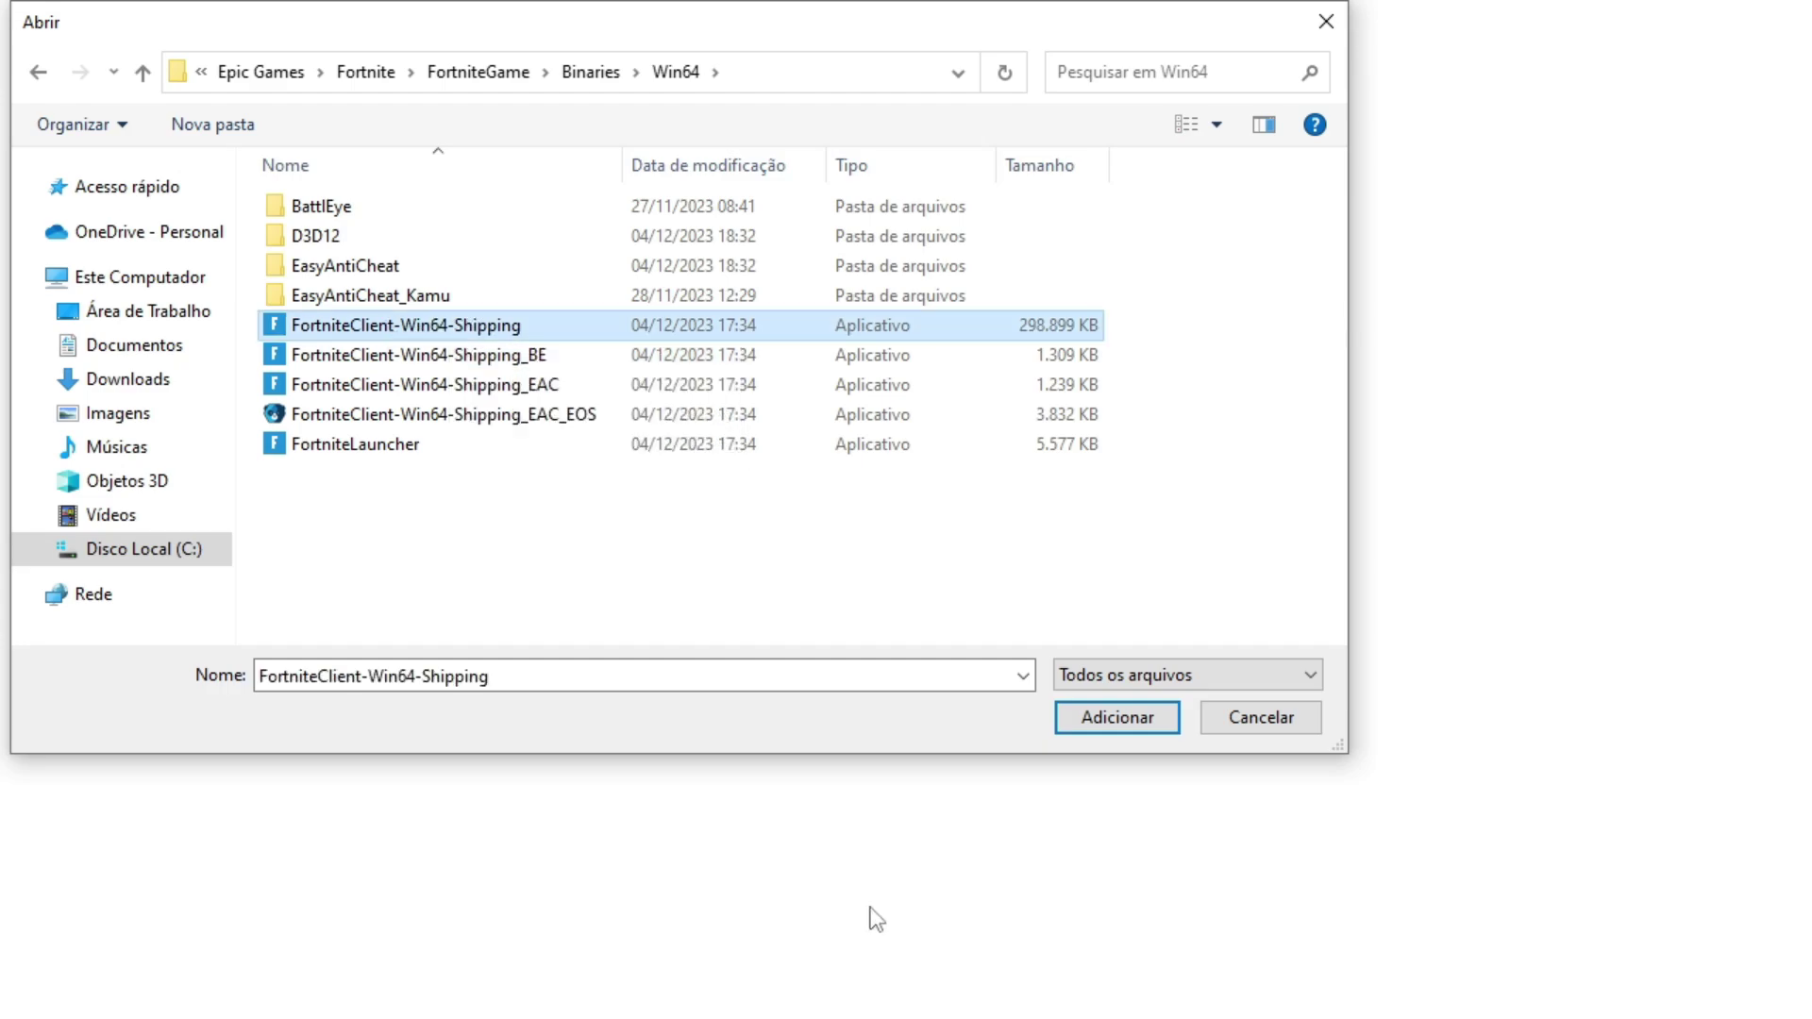
left_click(1117, 730)
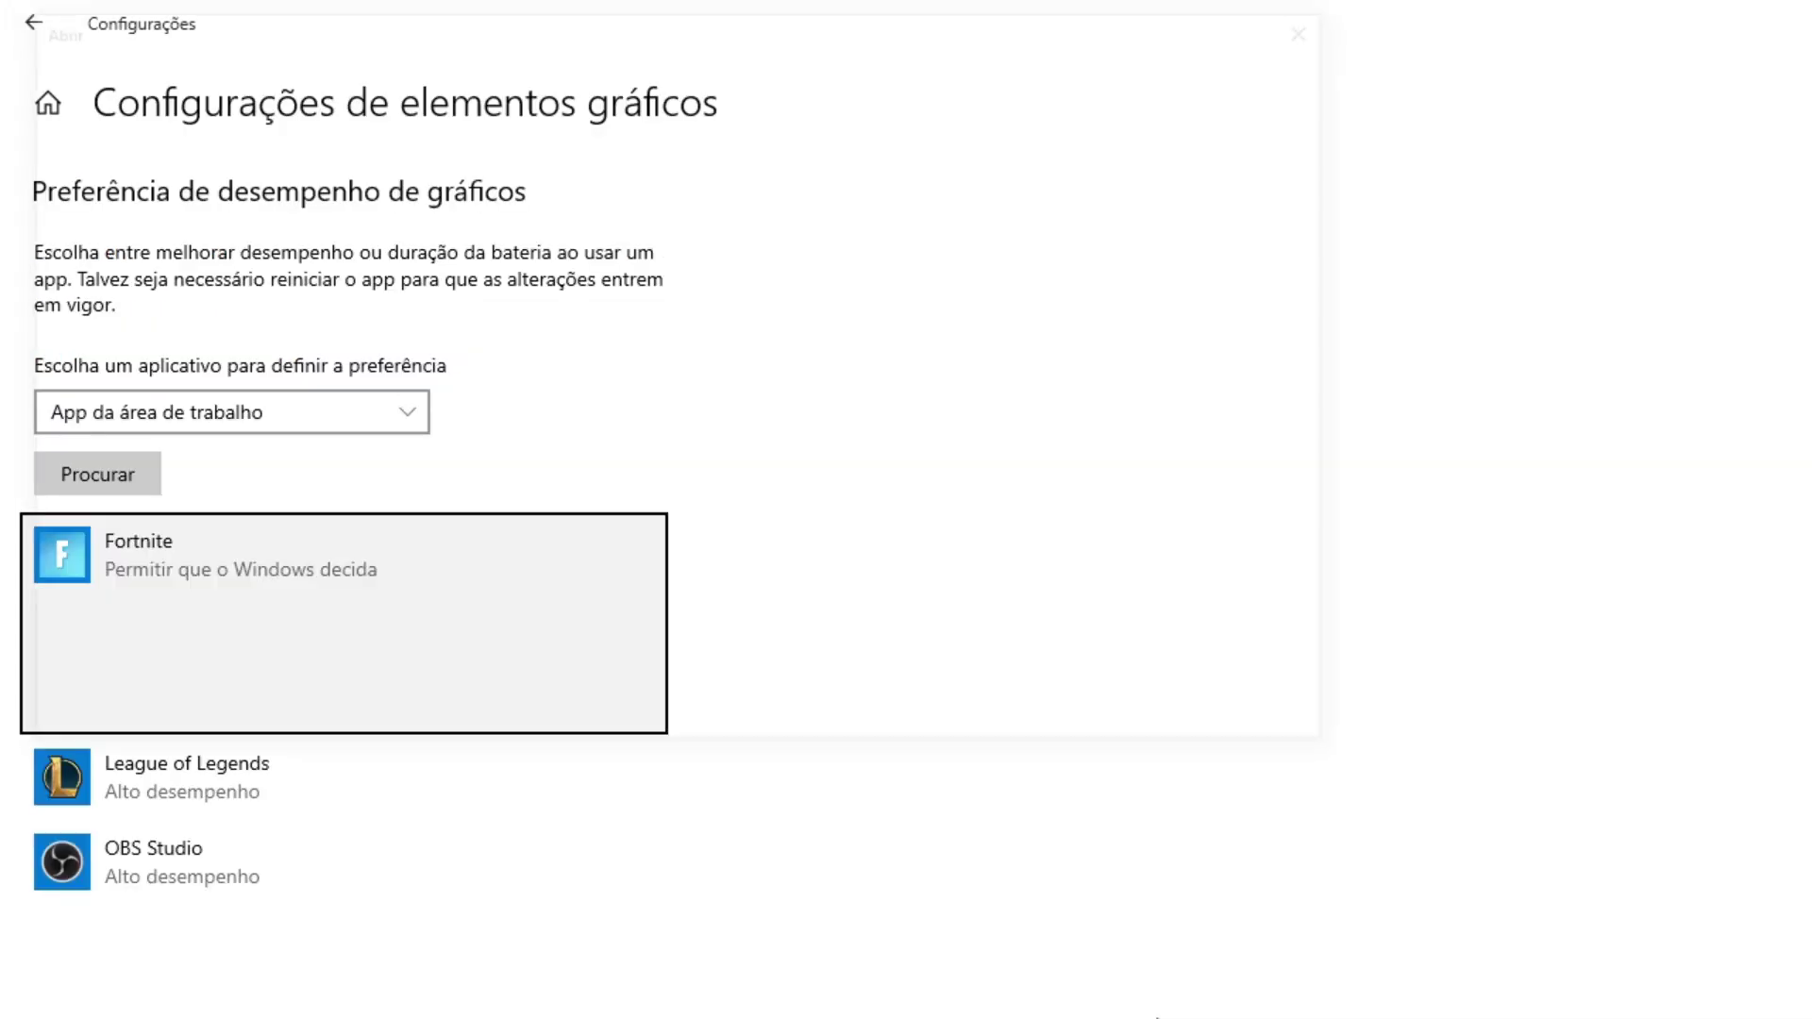
Set Fortnite's graphics preference to Alto desempenho and save it.
left_click(457, 703)
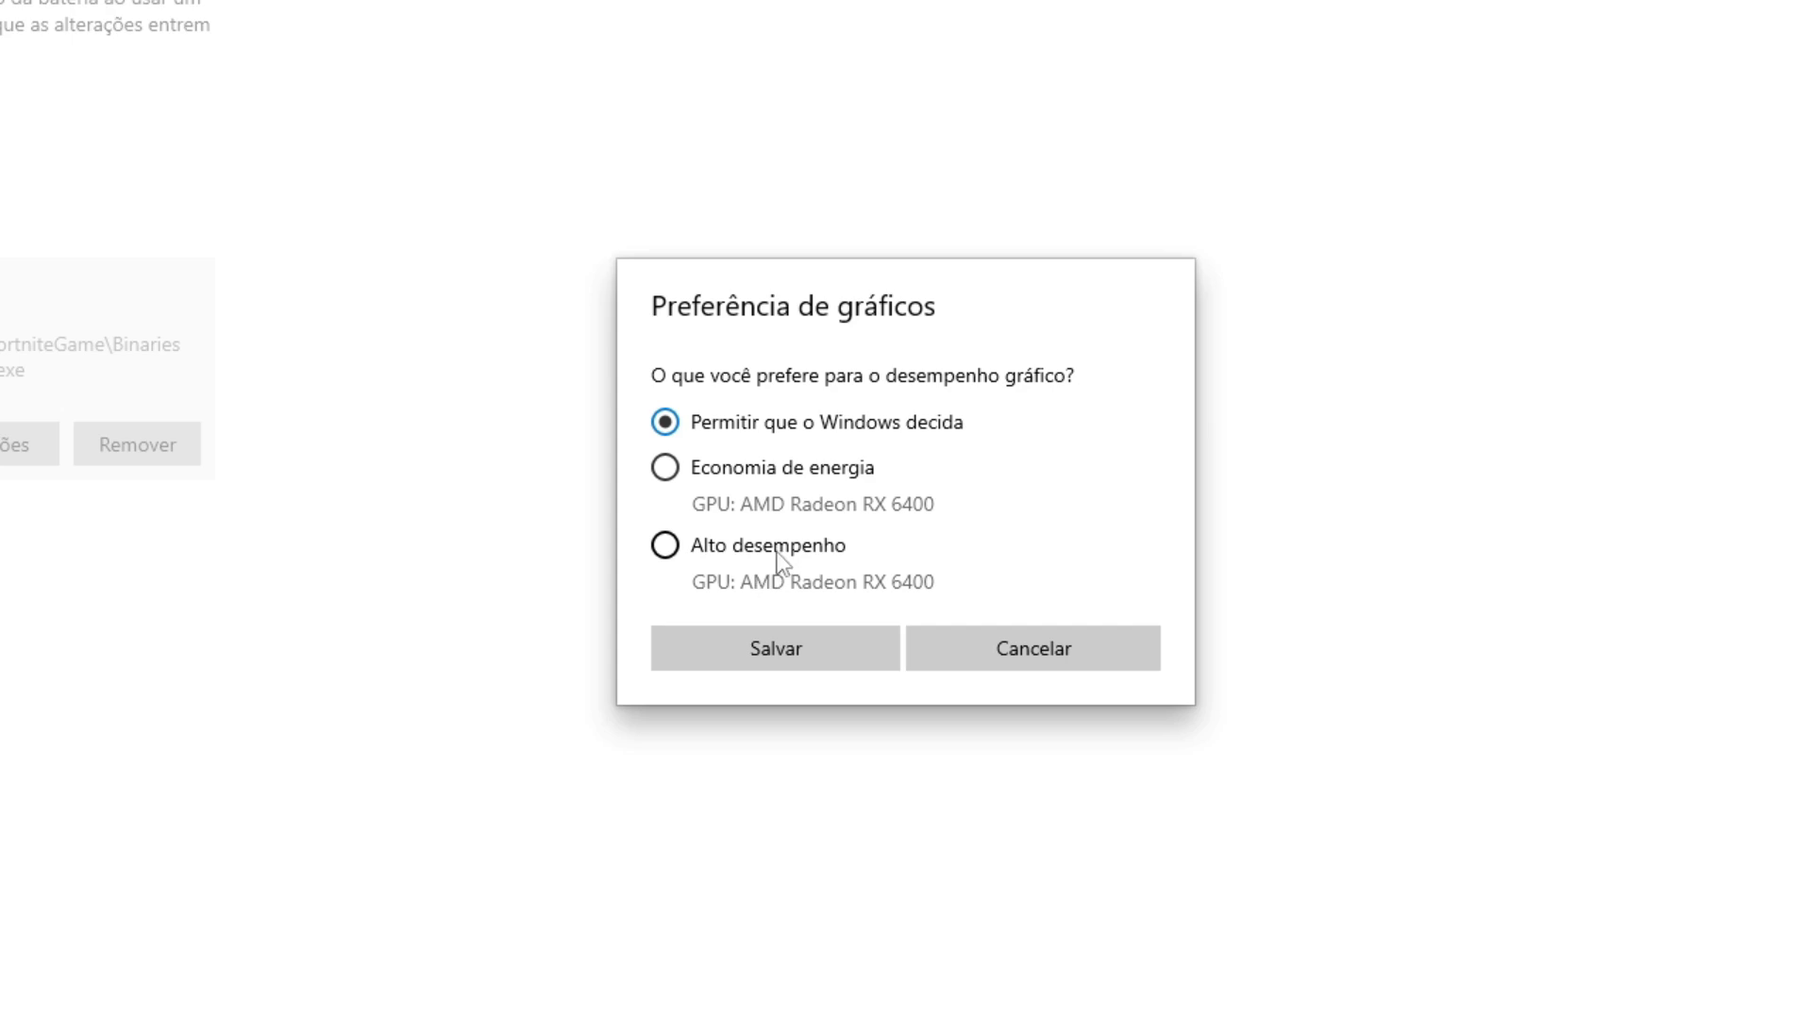
left_click(795, 552)
left_click(772, 658)
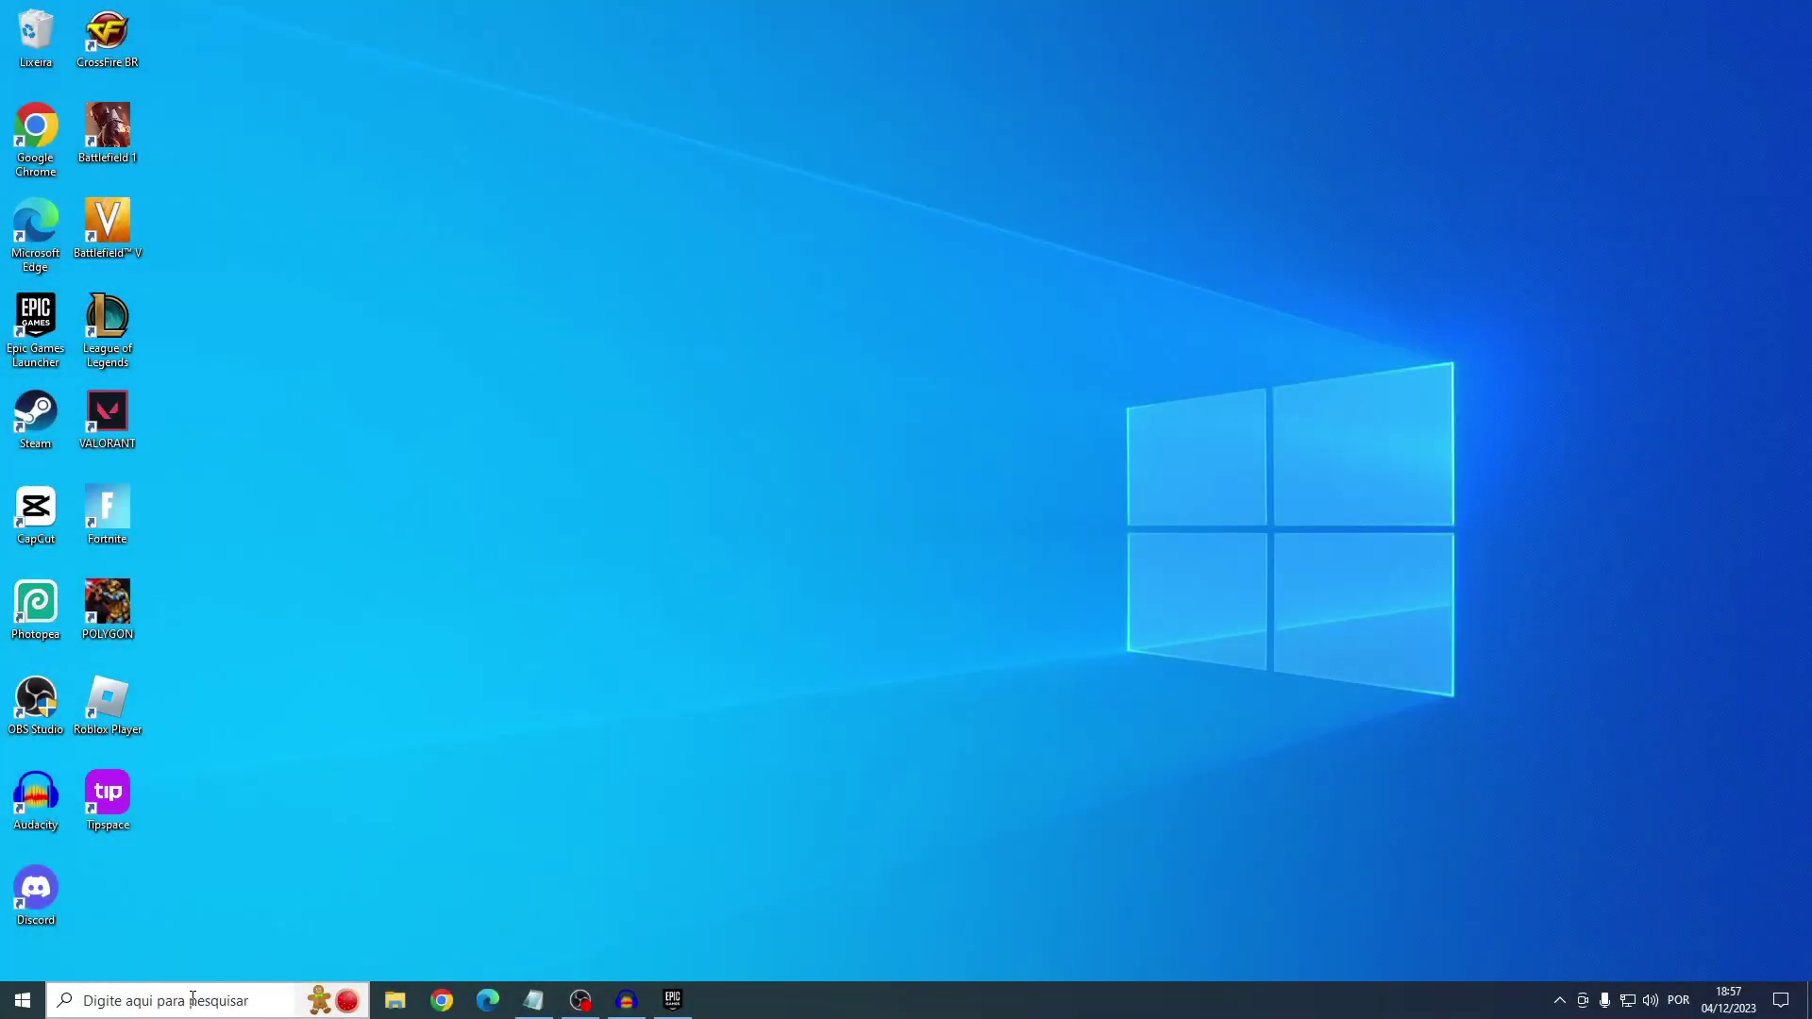
Search Windows for "escolher", check the selected power plan in Escolher um plano de energia, and close the window.
left_click(193, 1003)
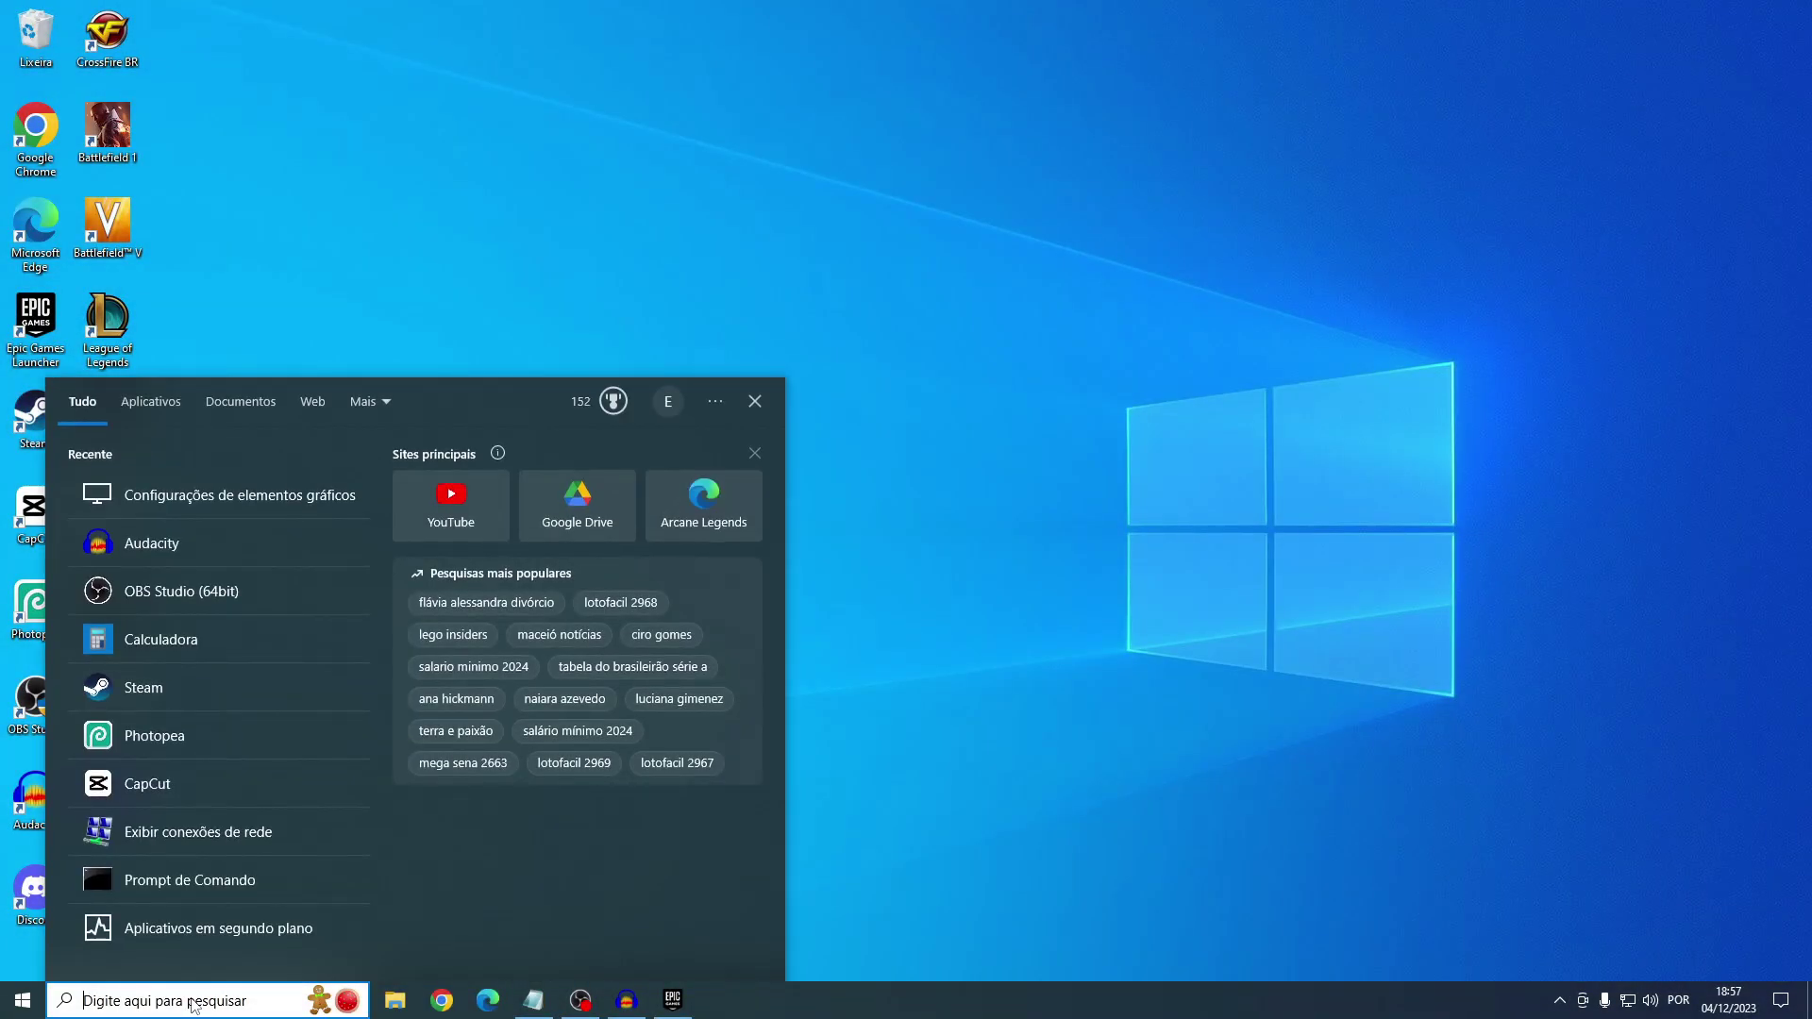
type("escolher")
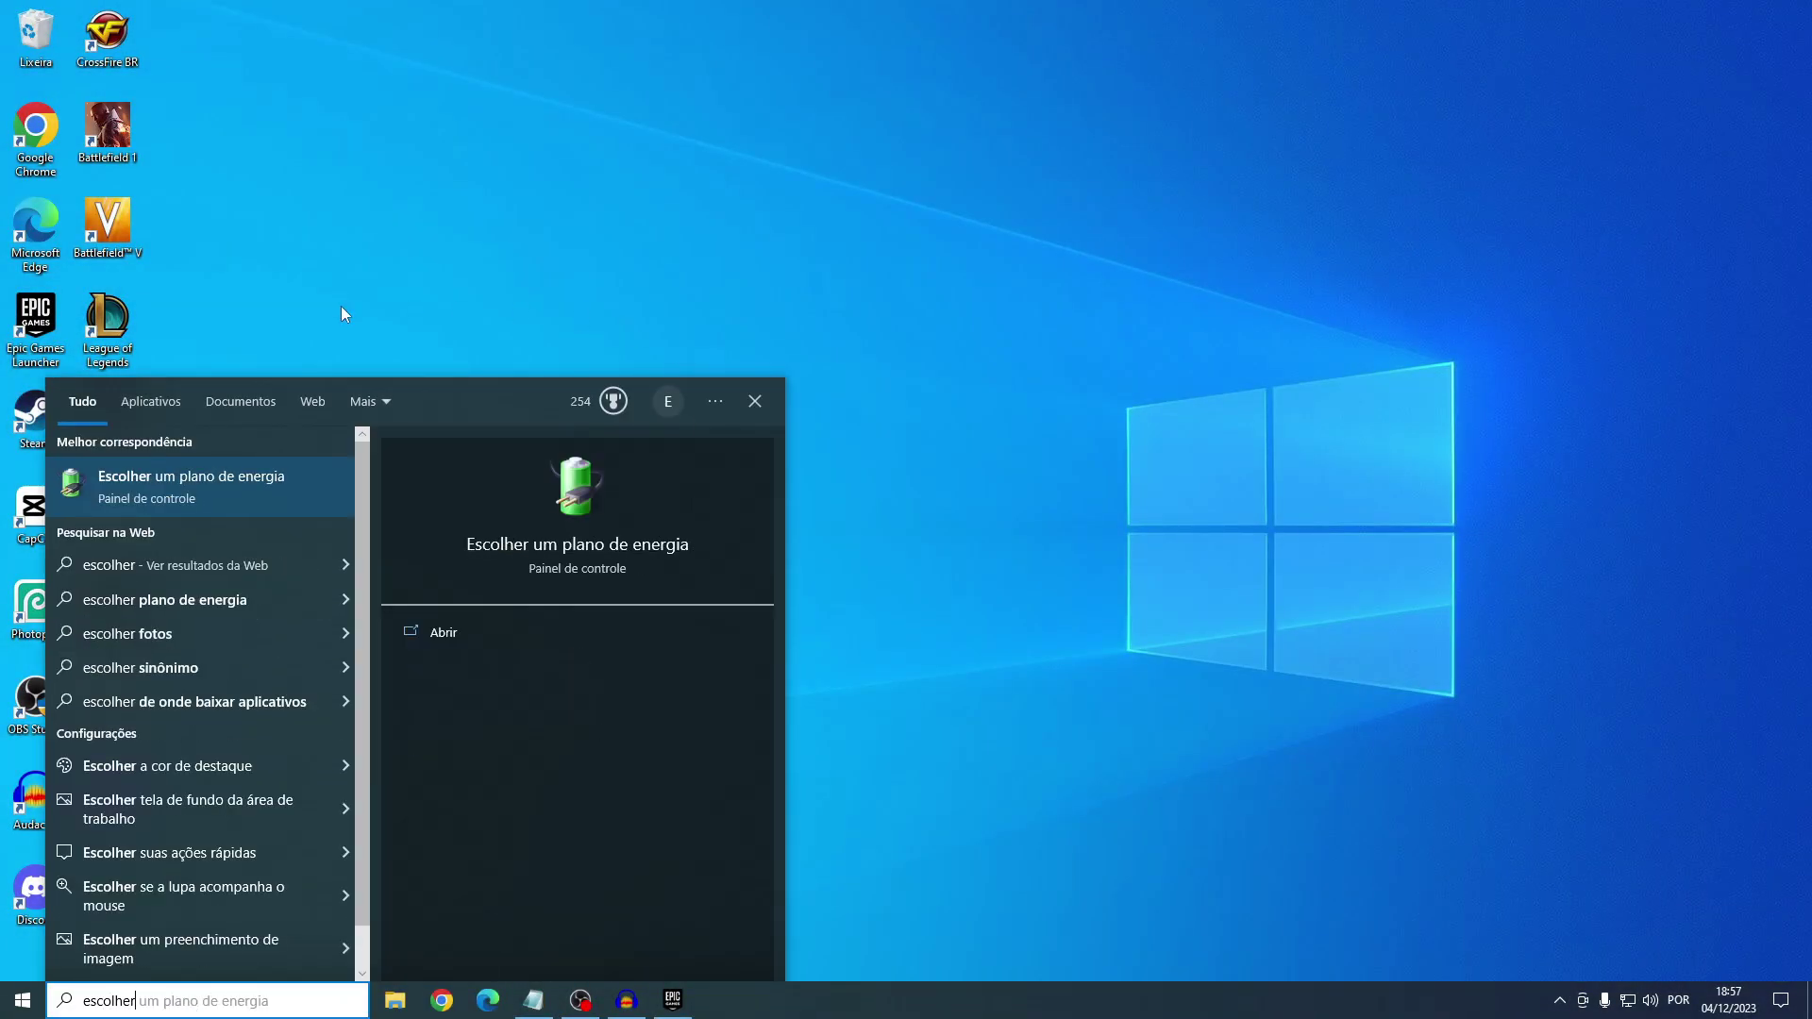
left_click(193, 483)
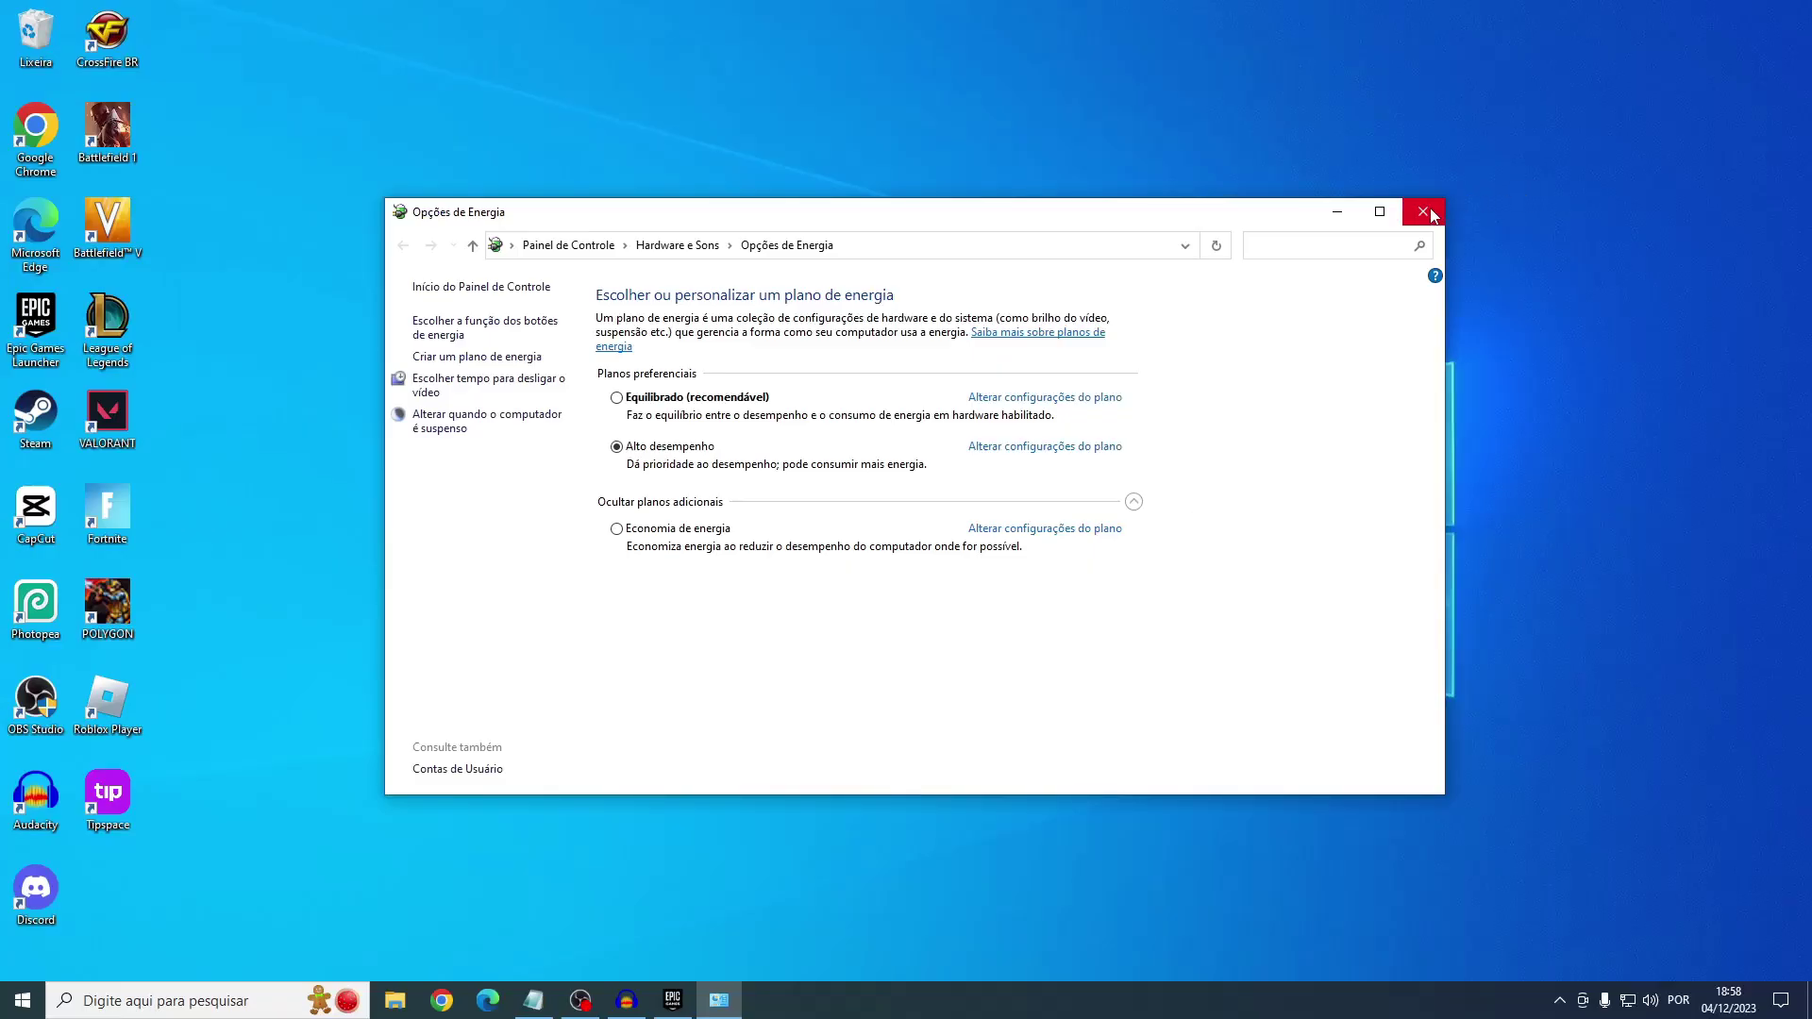
left_click(1636, 87)
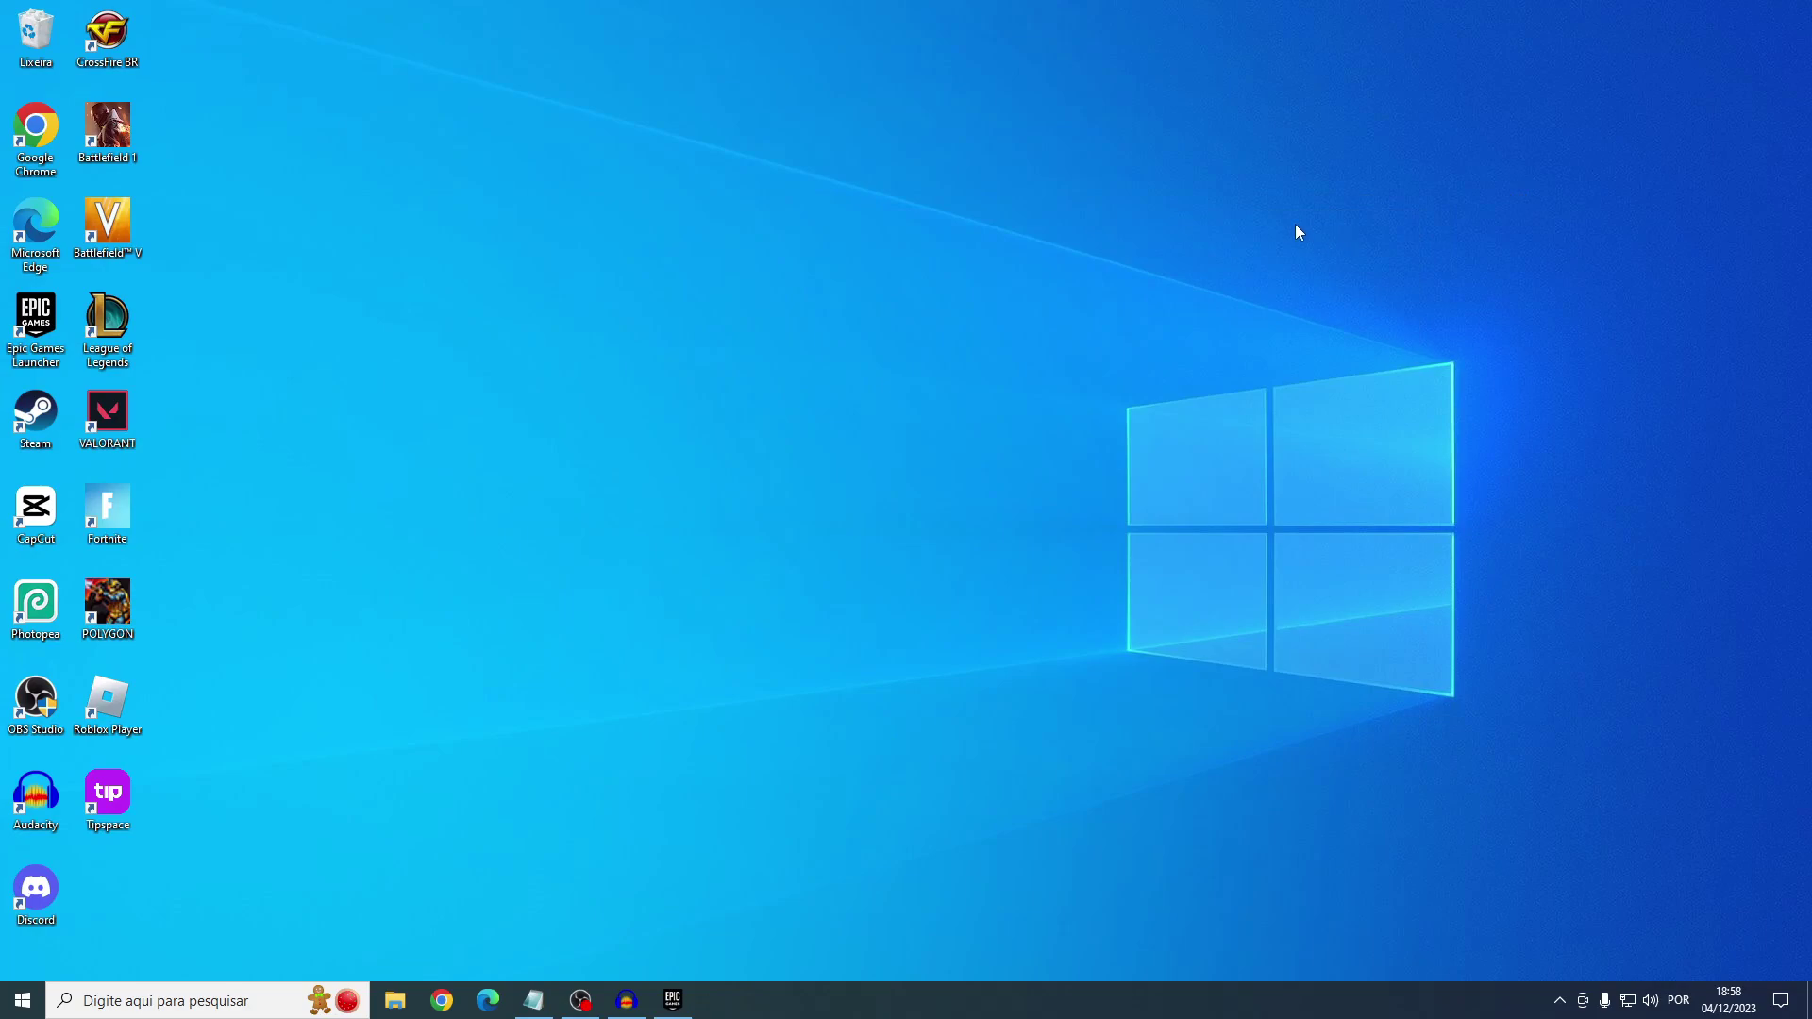
Open the Windows settings for Aplicativos em segundo plano and switch the permission to run background apps on and back off.
left_click(157, 1009)
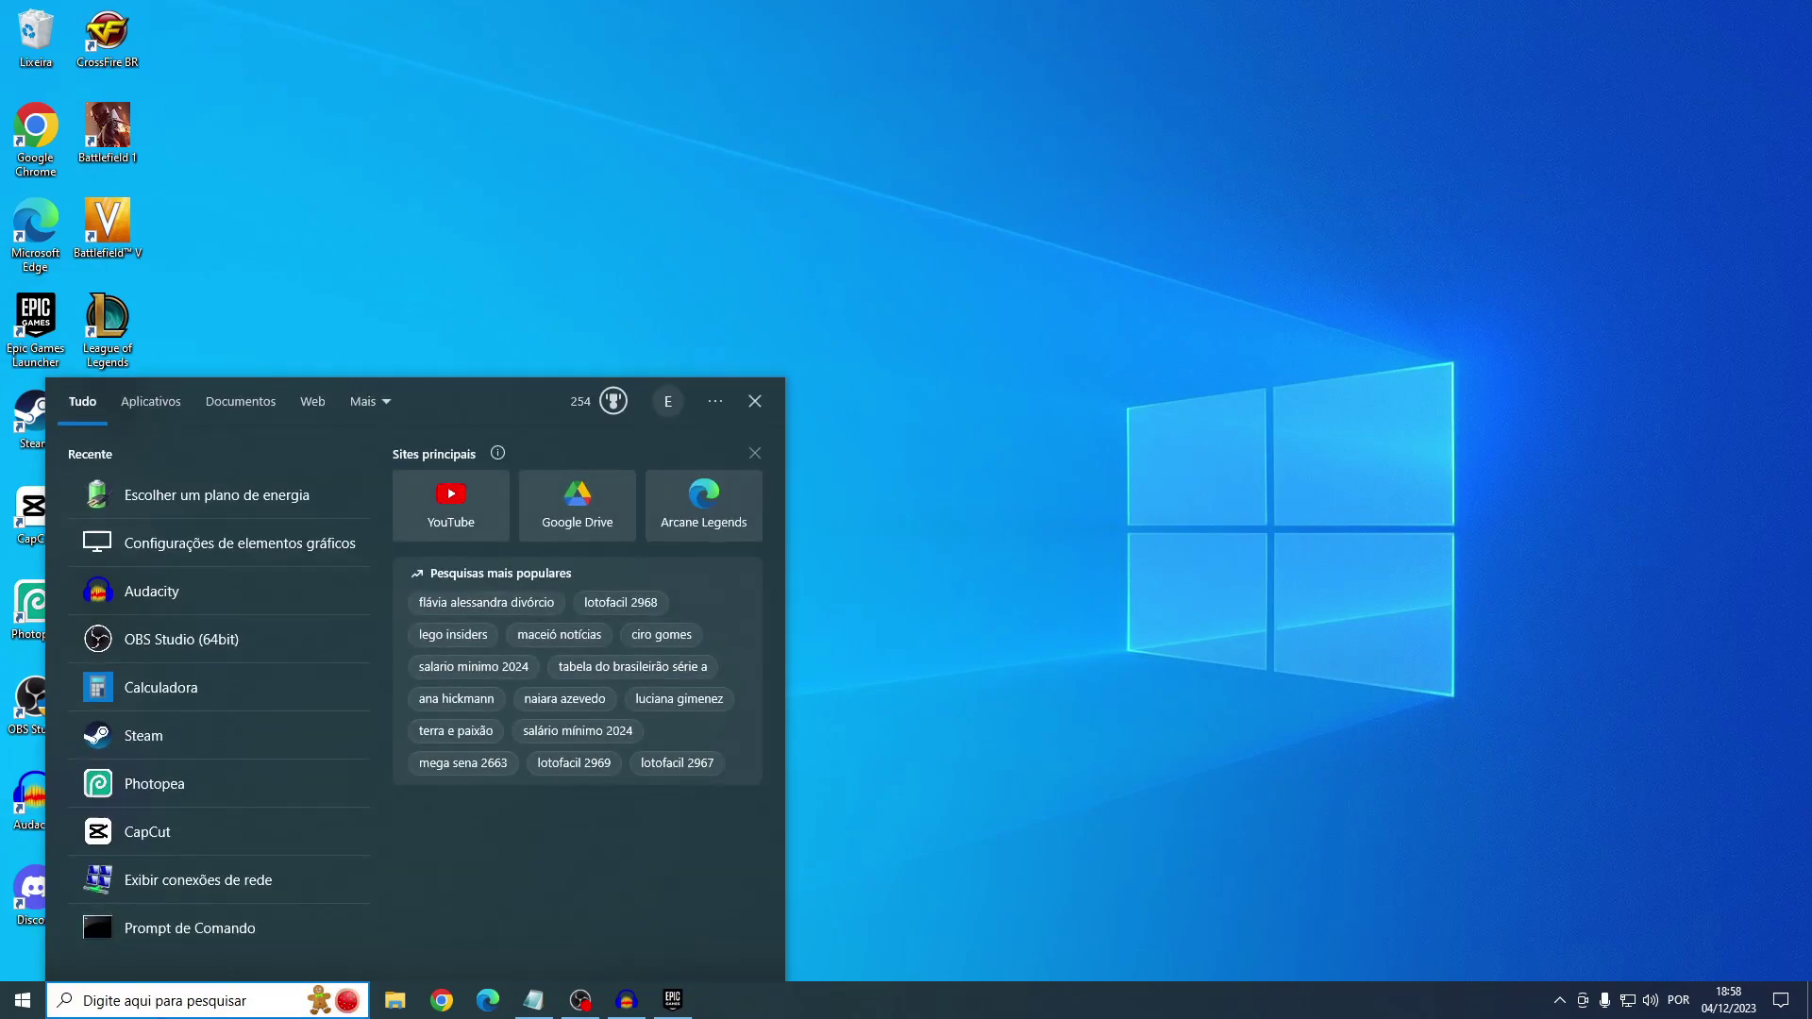
type("aplicati")
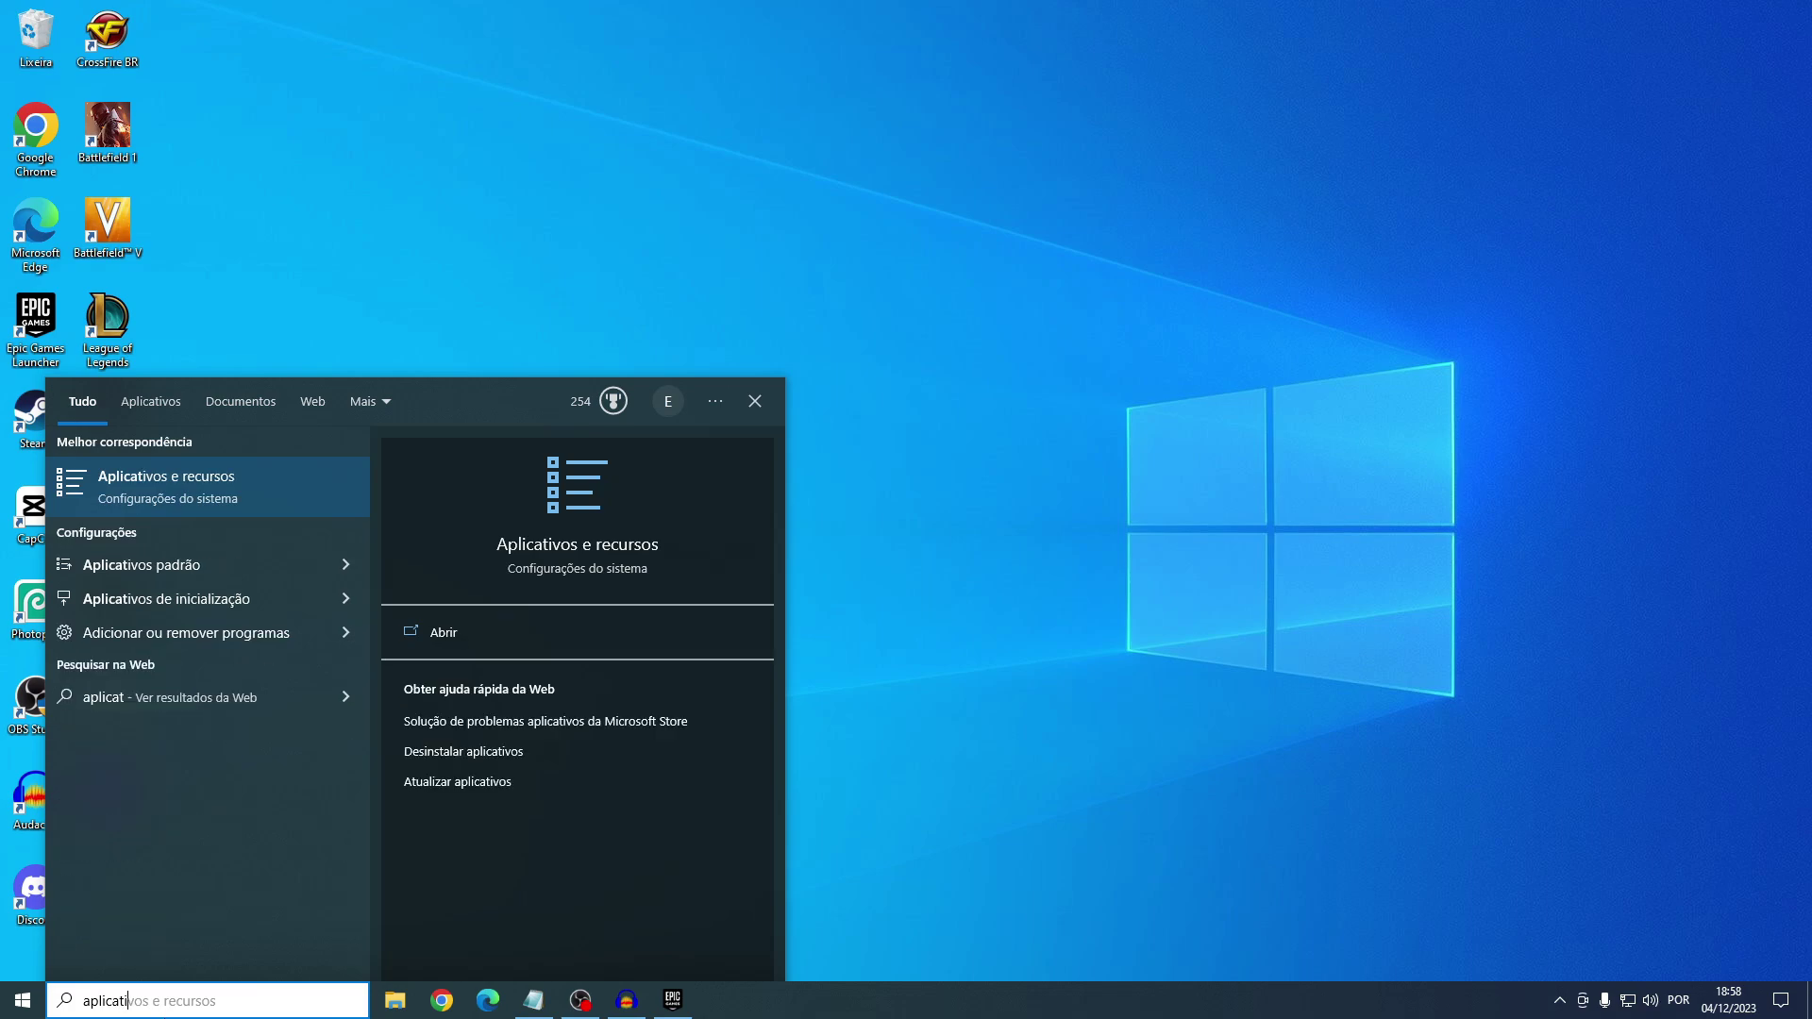
type("vos em ")
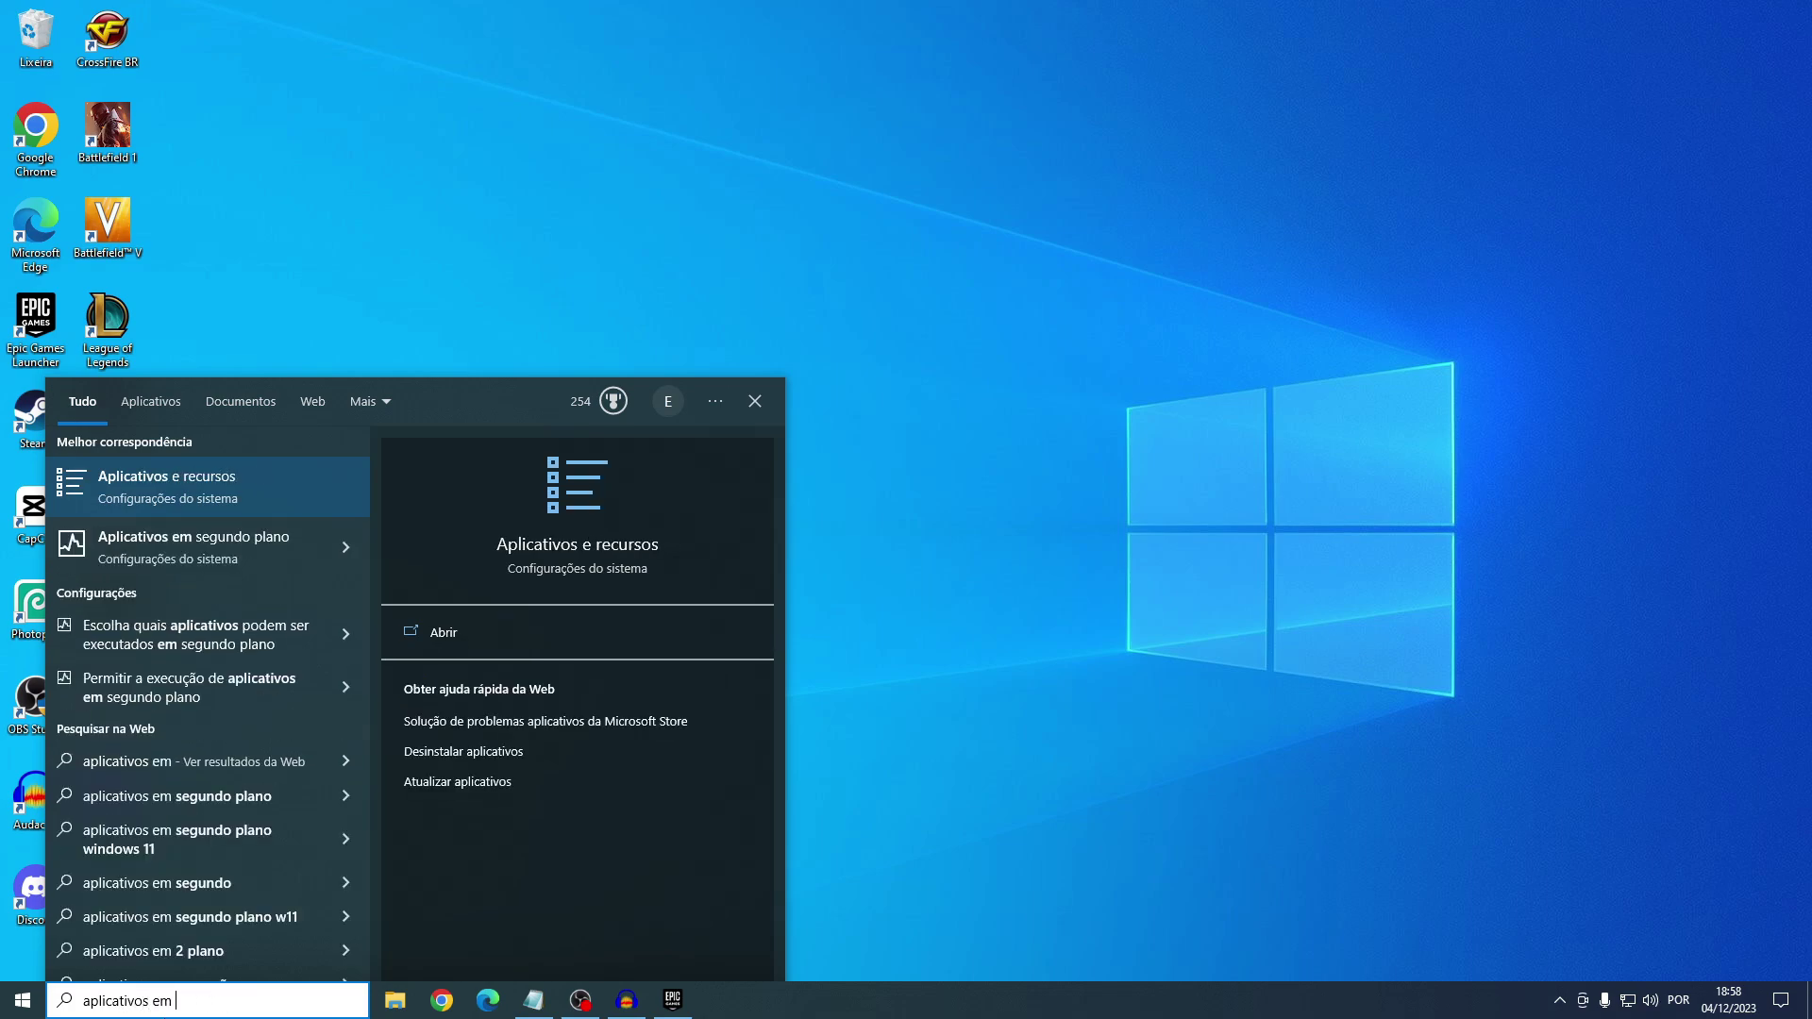
type("segundo plano")
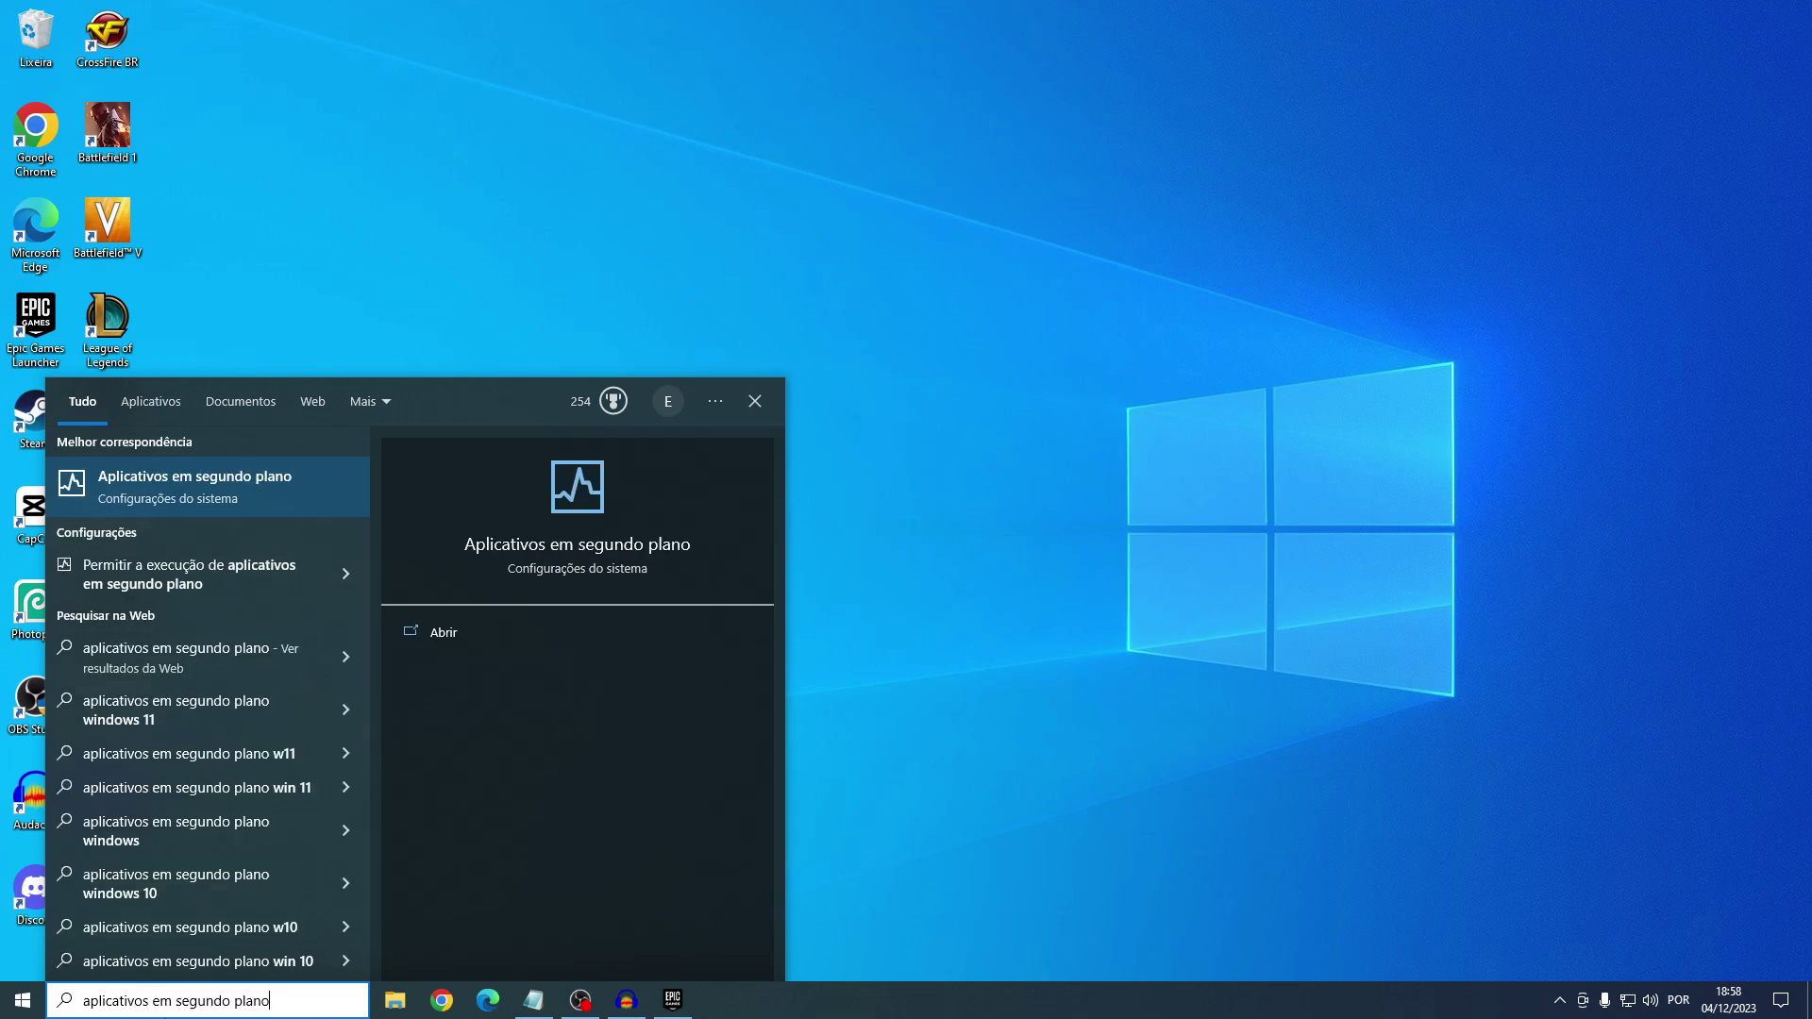
left_click(175, 481)
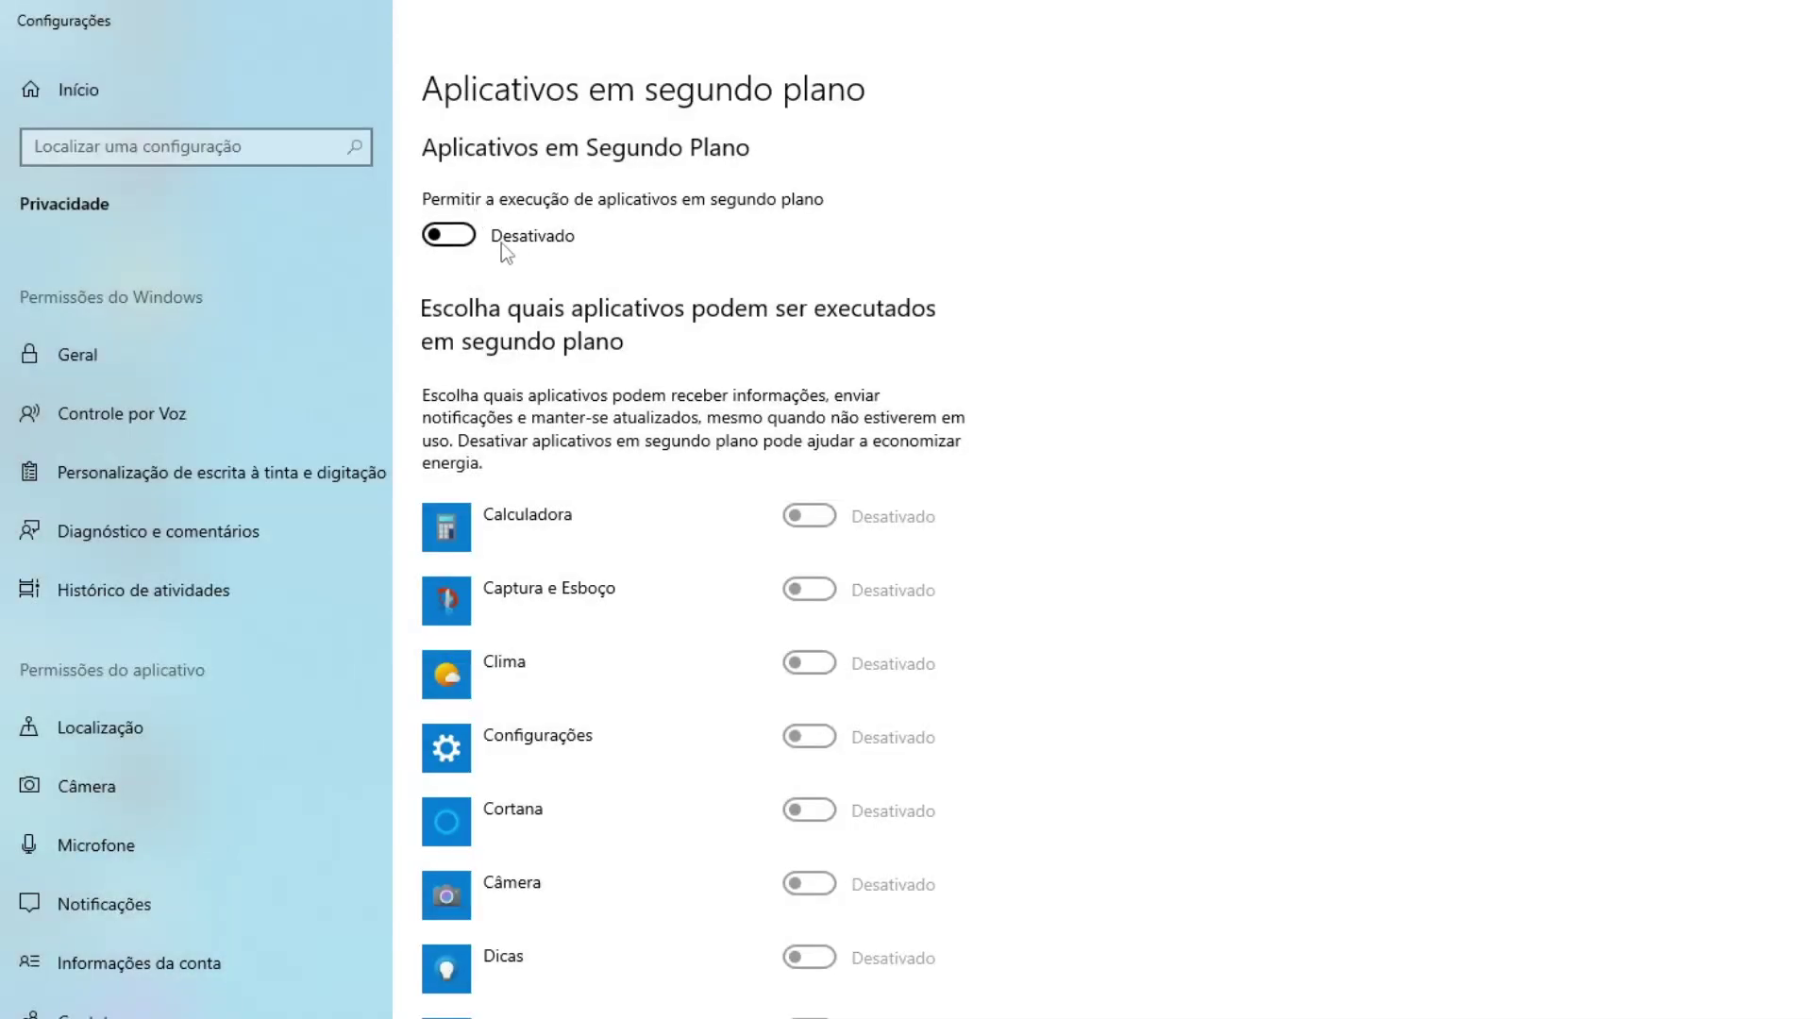
left_click(449, 236)
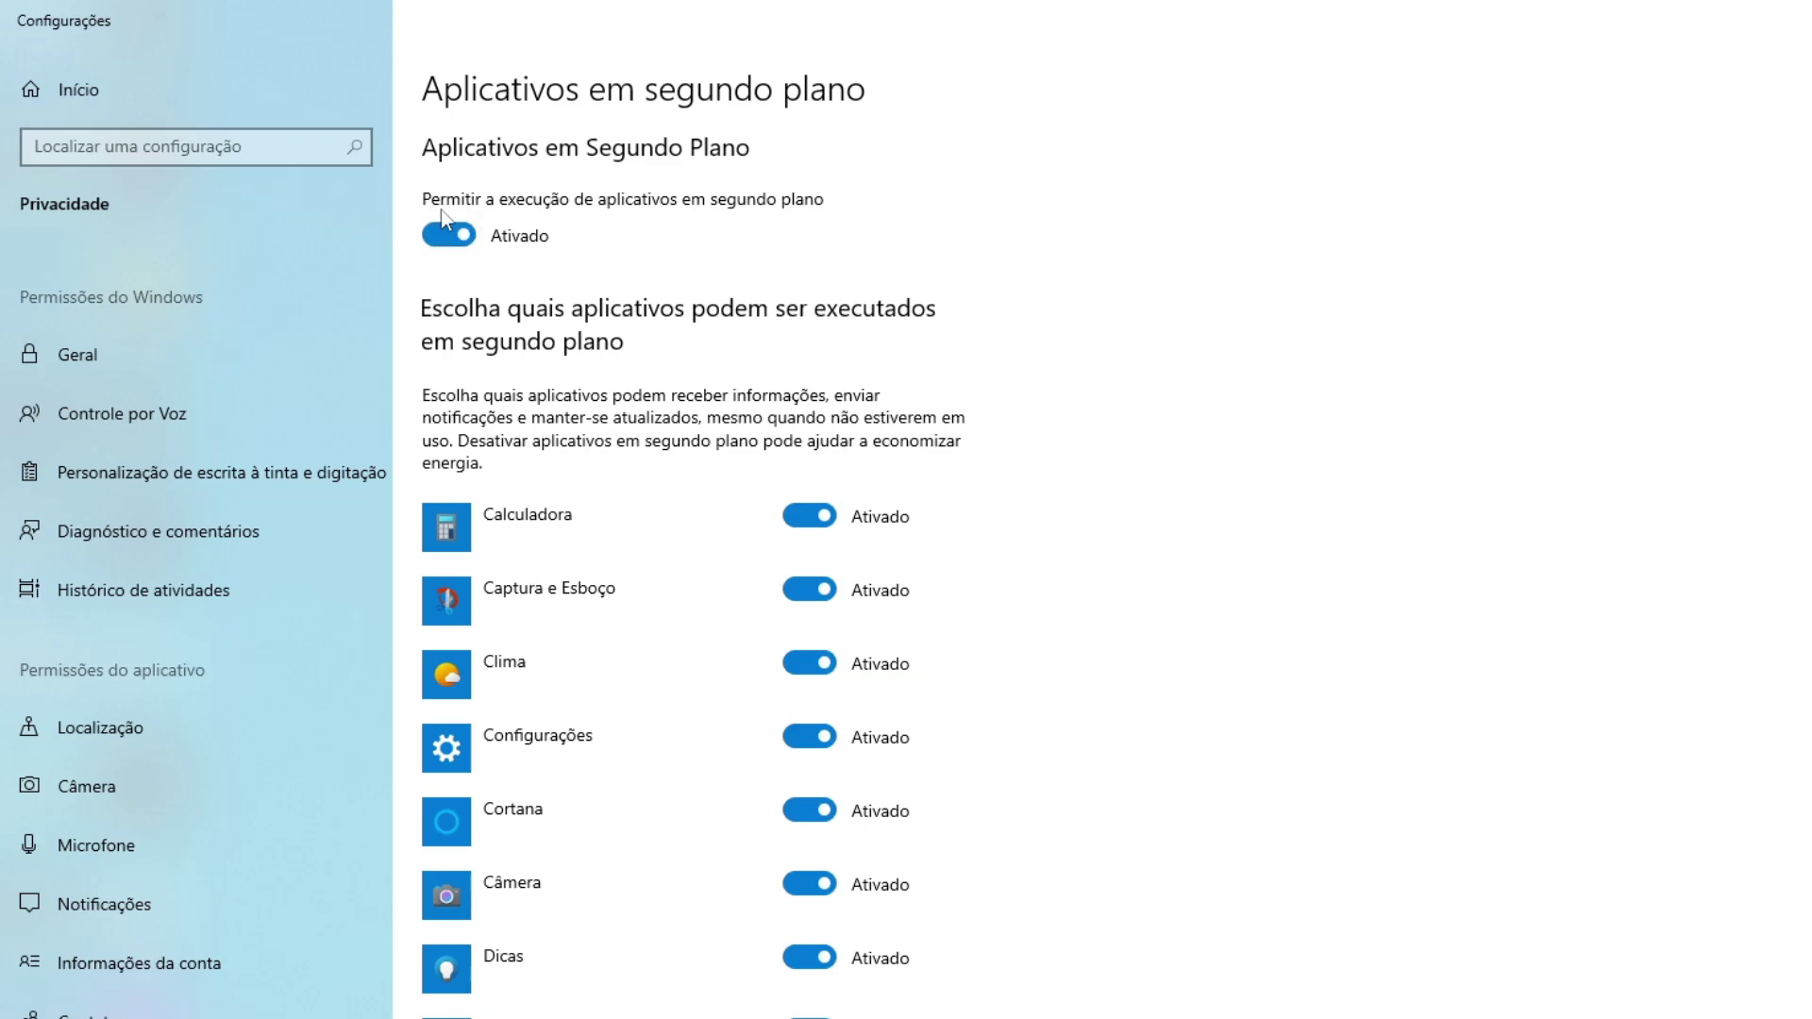
left_click(449, 244)
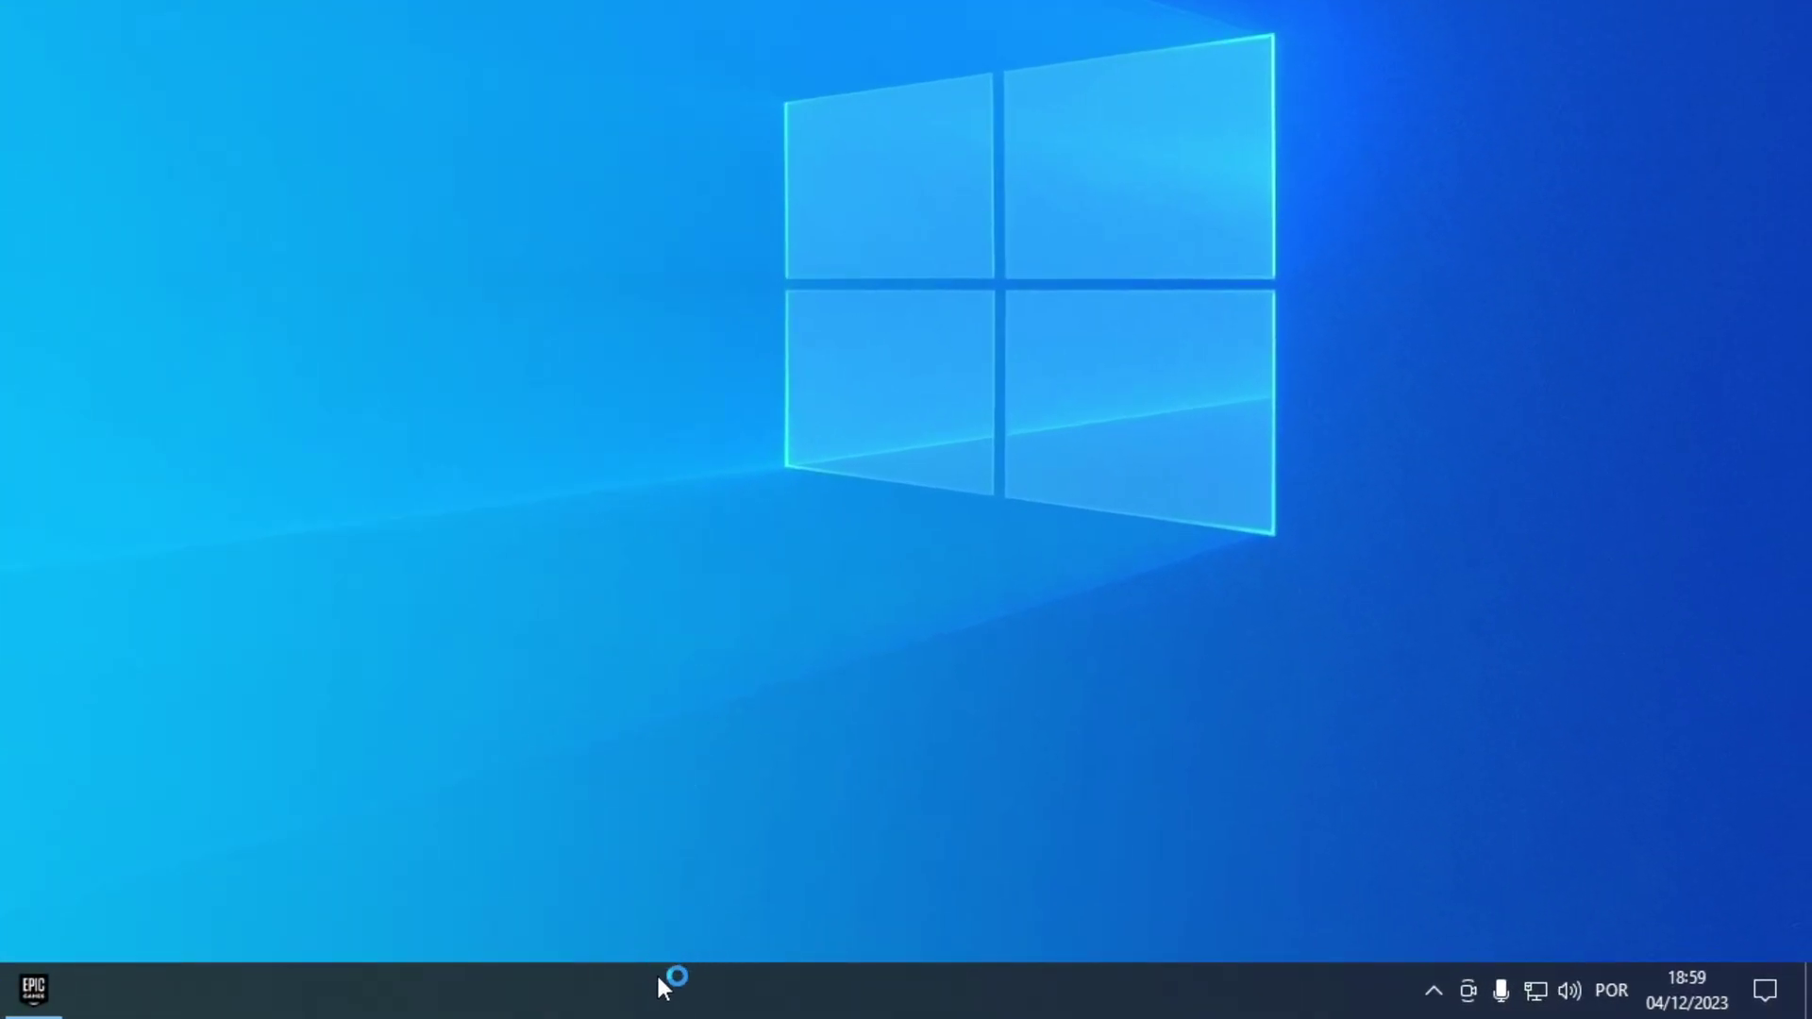
Open the Gerenciador de Tarefas, find the Fortnite process, and go to its entry in the process details.
right_click(734, 983)
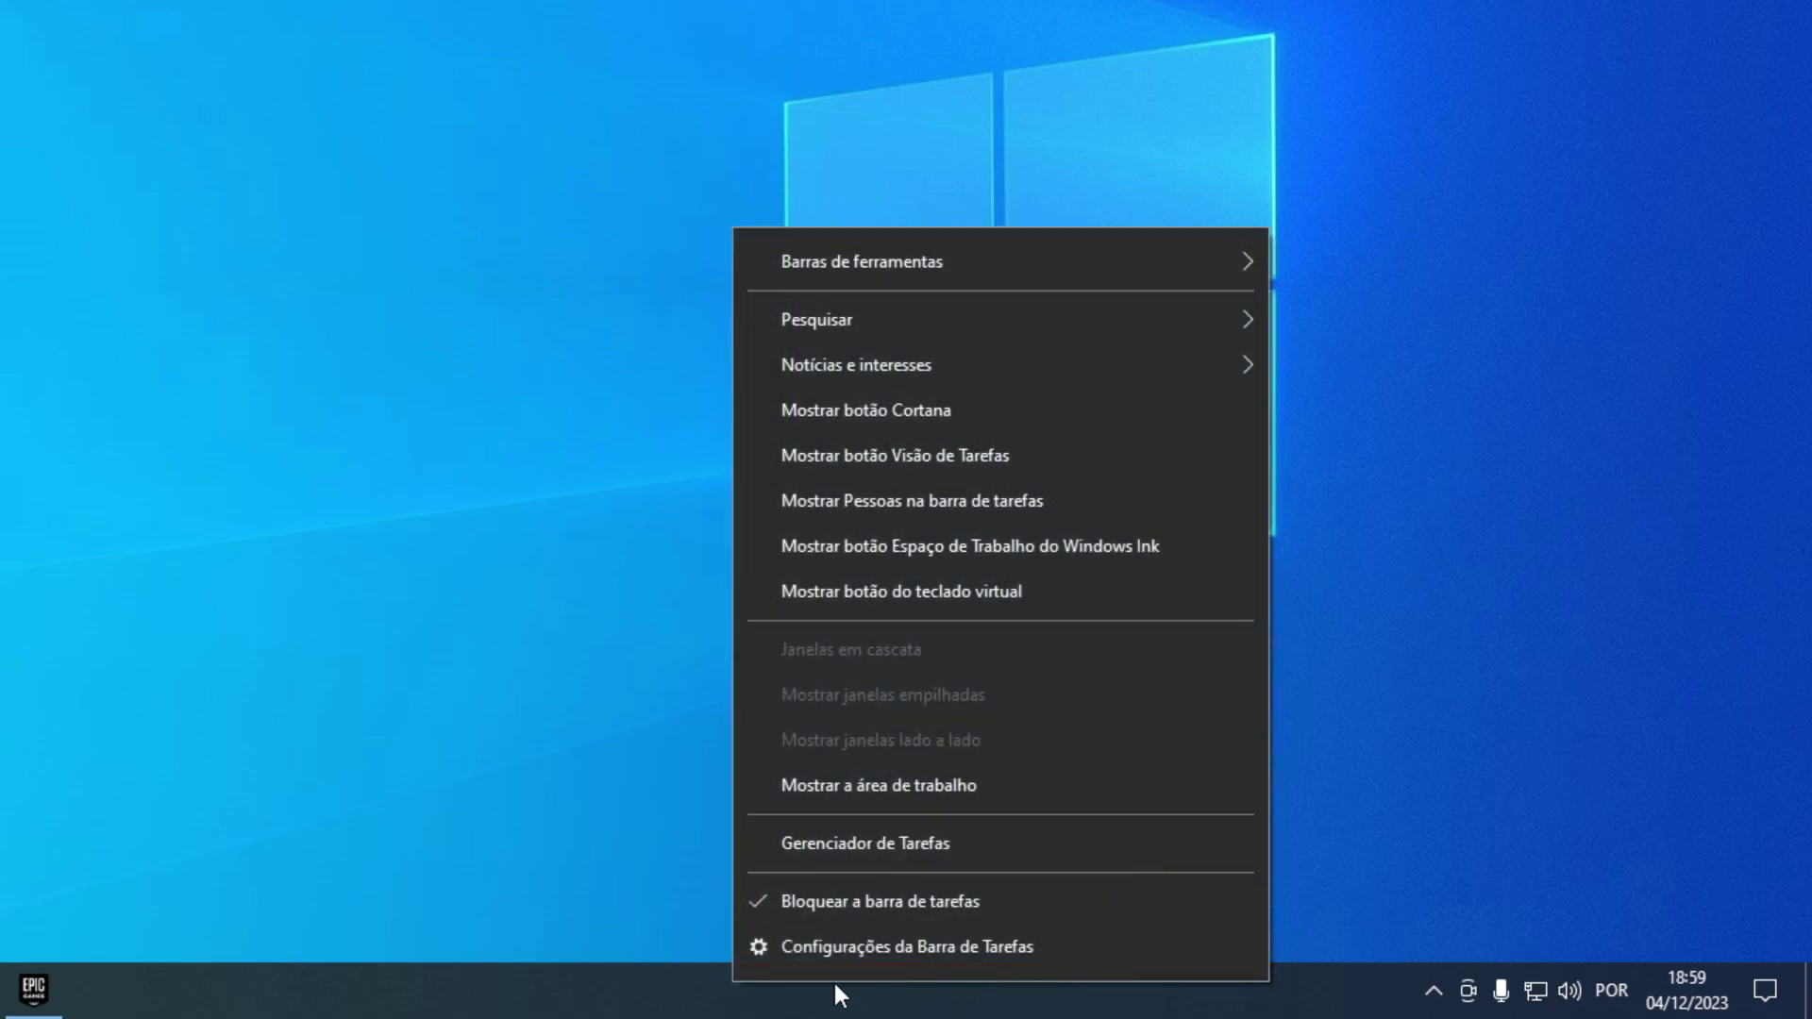
left_click(944, 839)
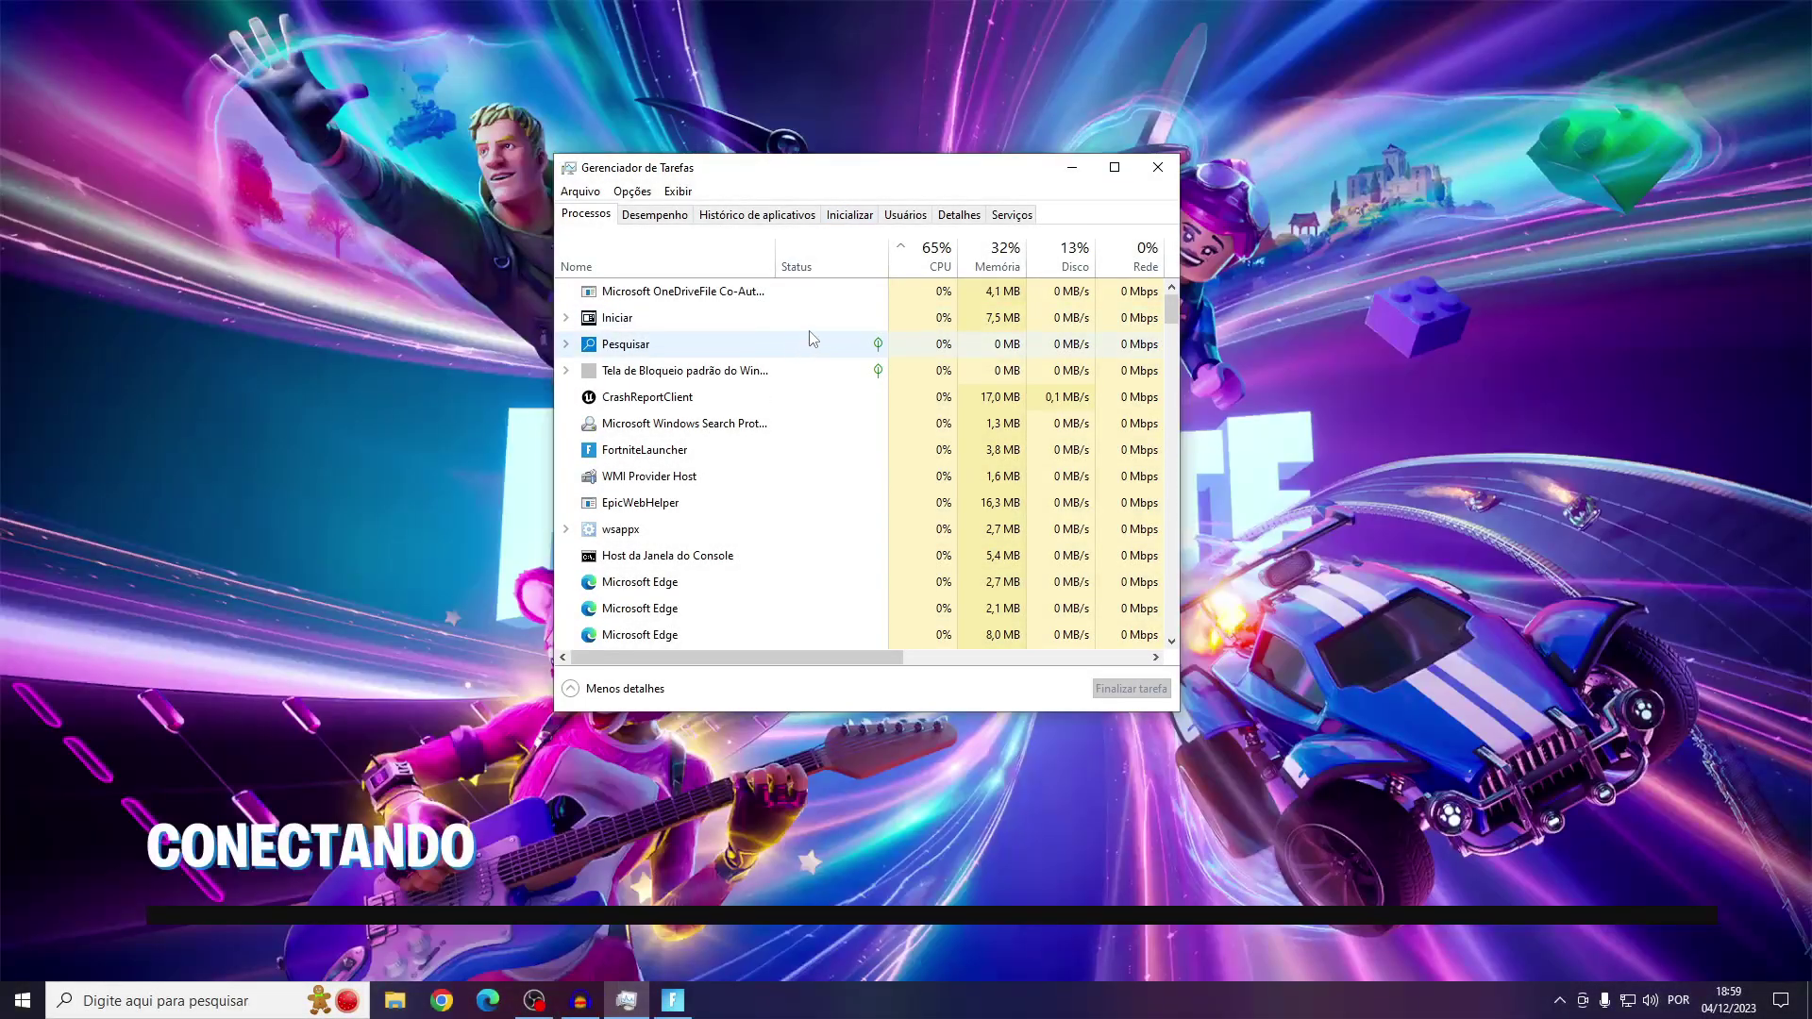
scroll(821, 333, "down", 5)
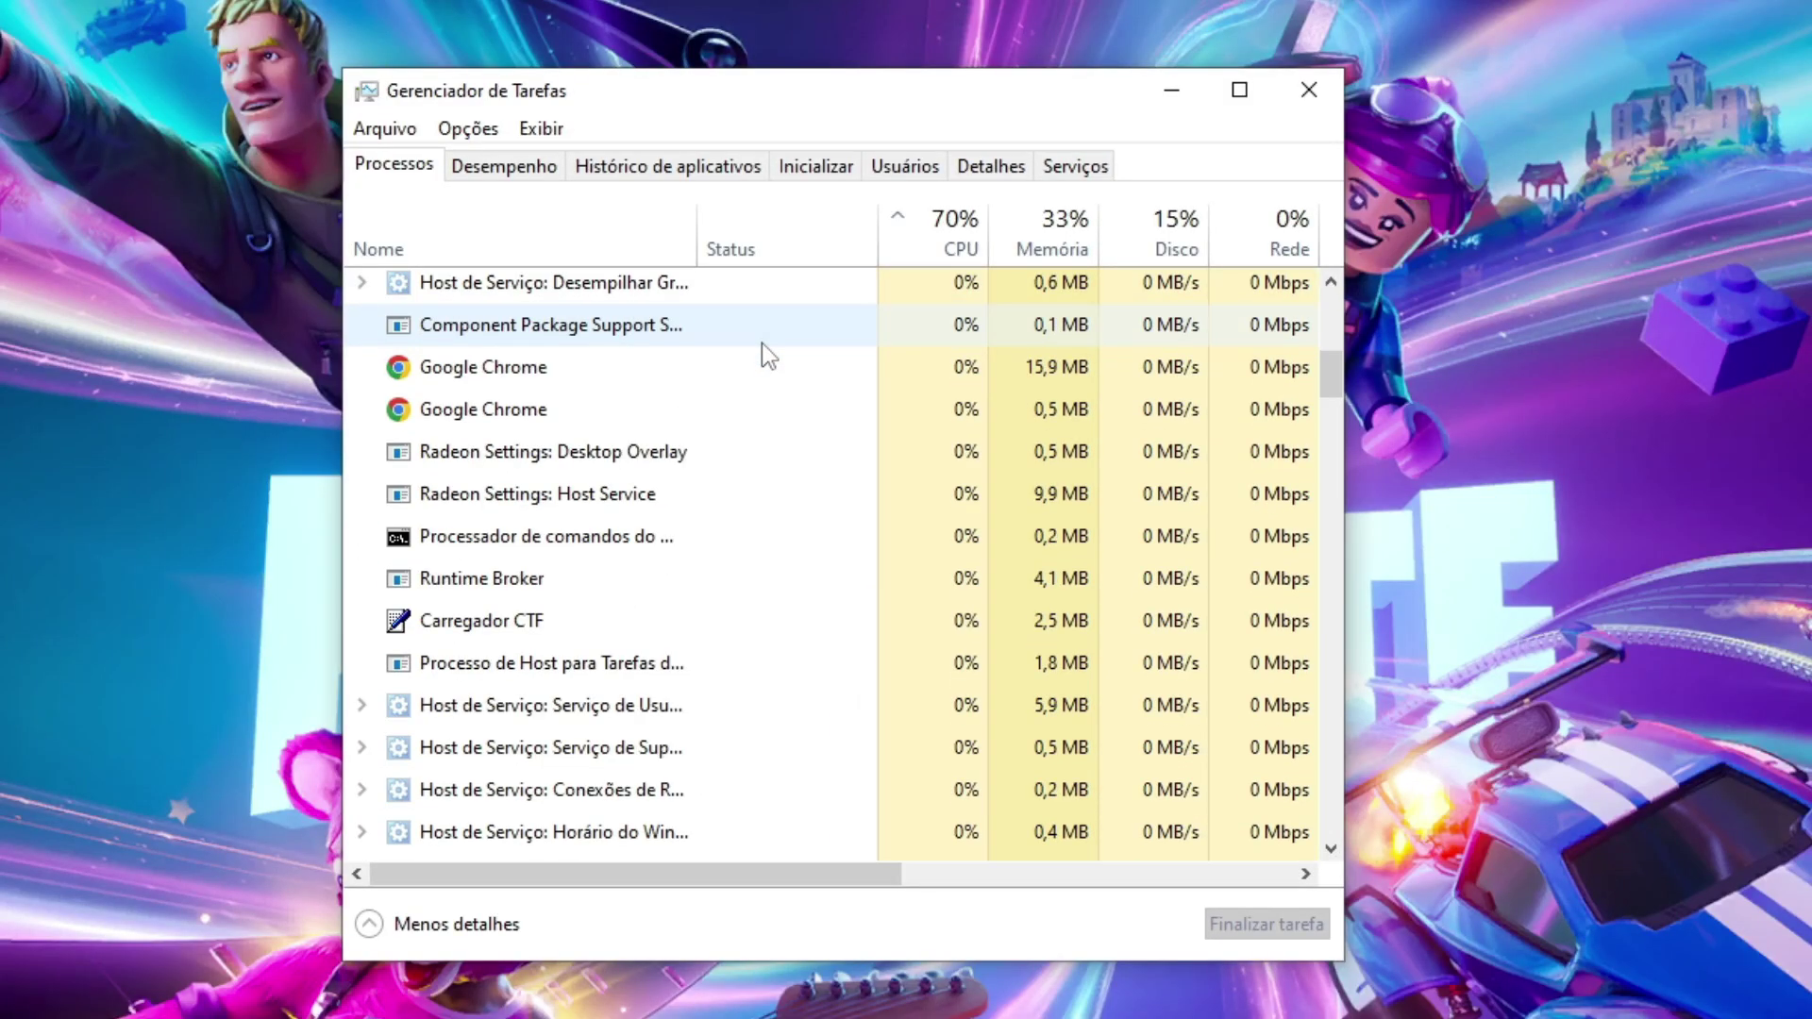
scroll(761, 343, "down", 5)
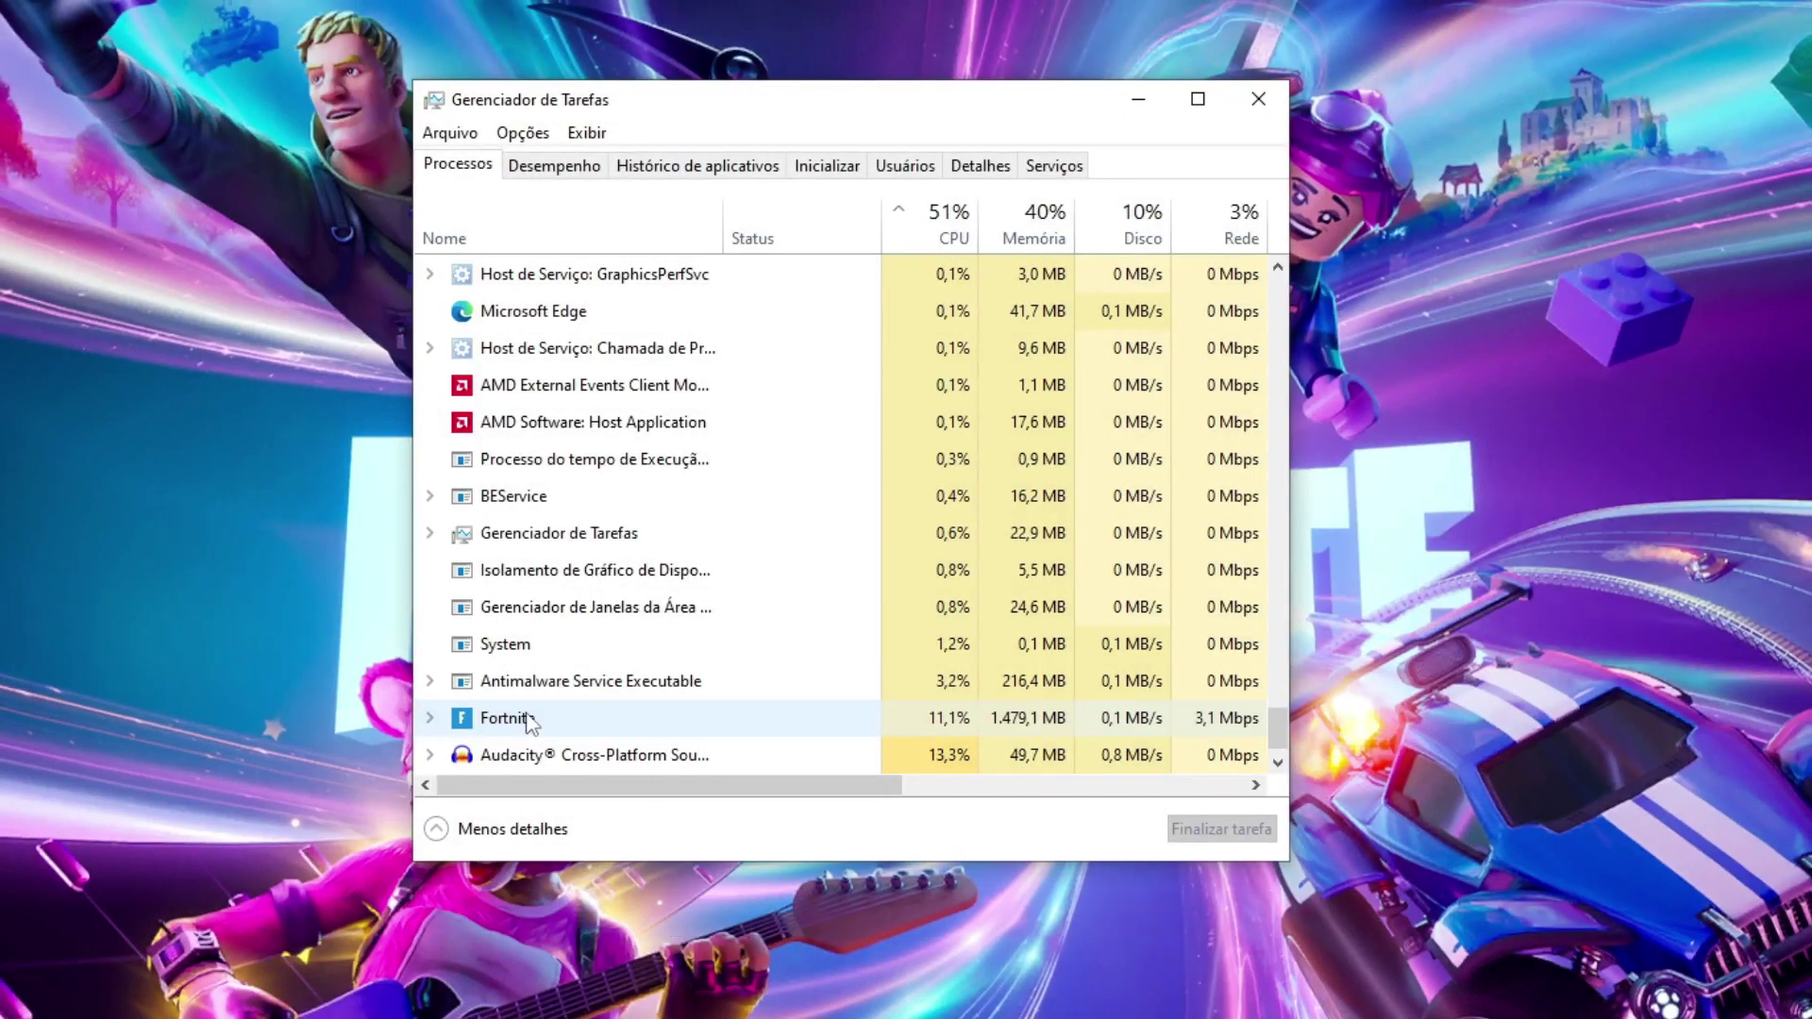
right_click(527, 719)
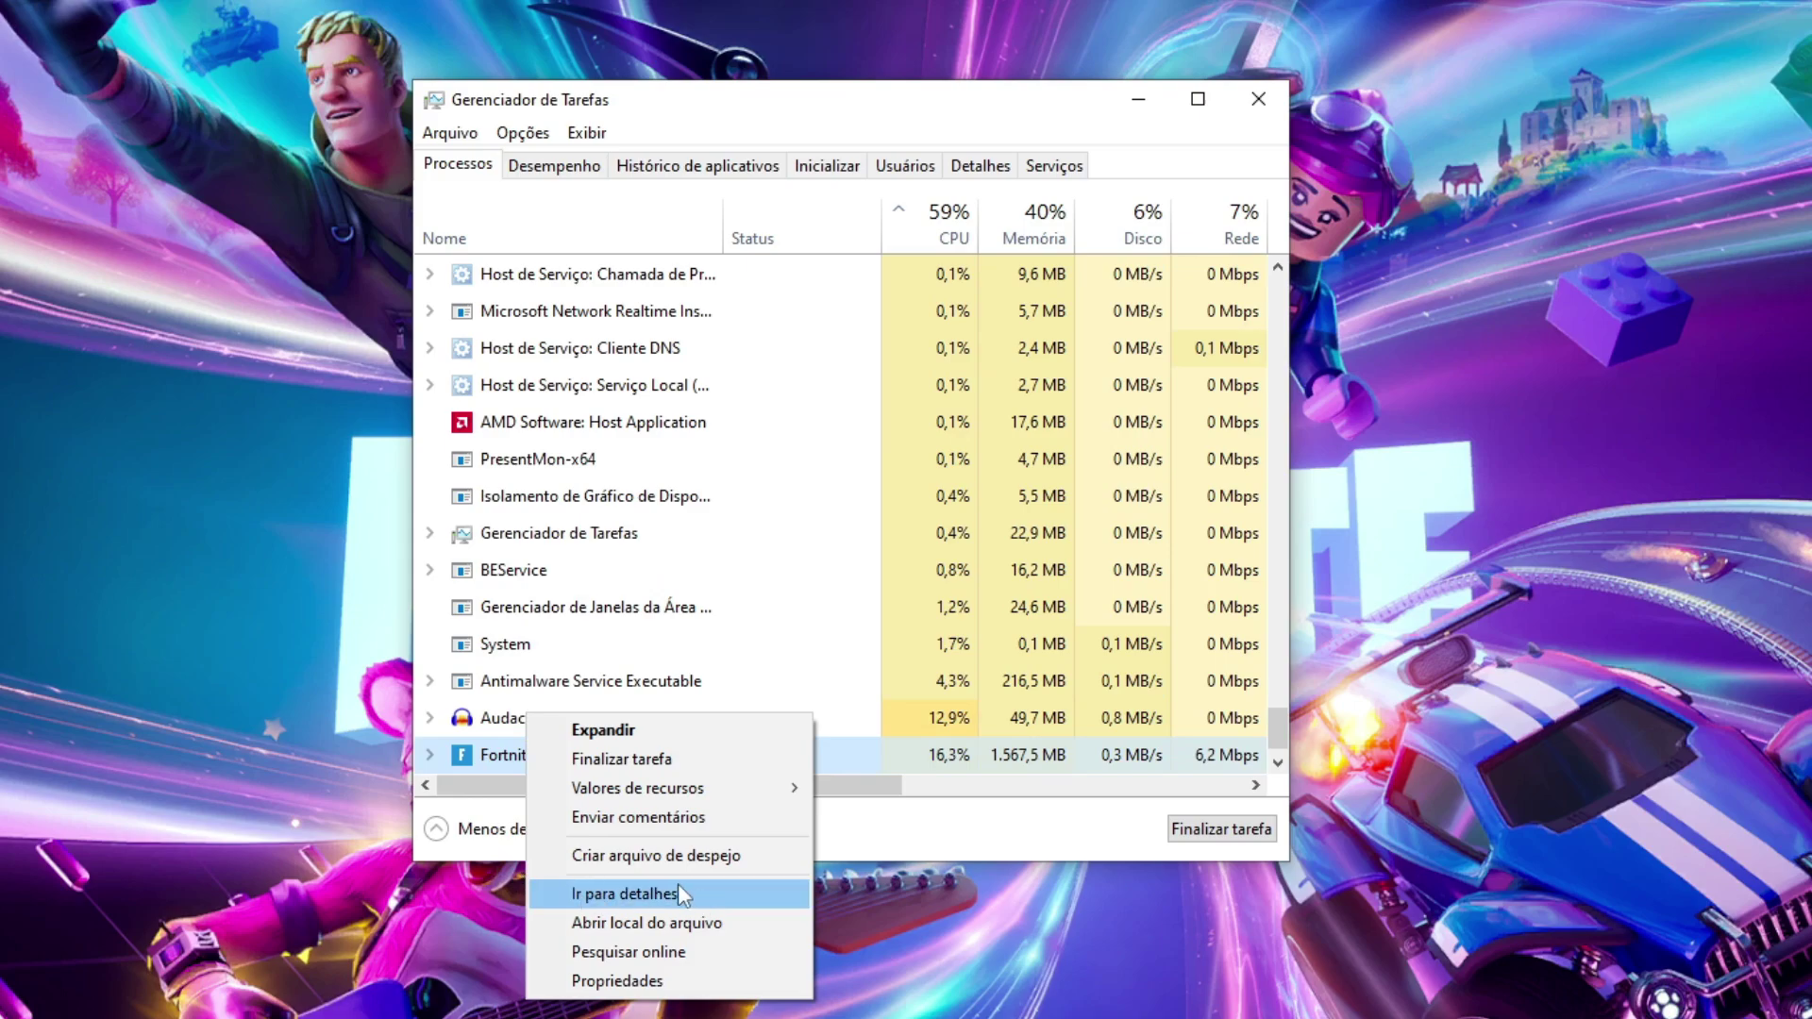
left_click(647, 895)
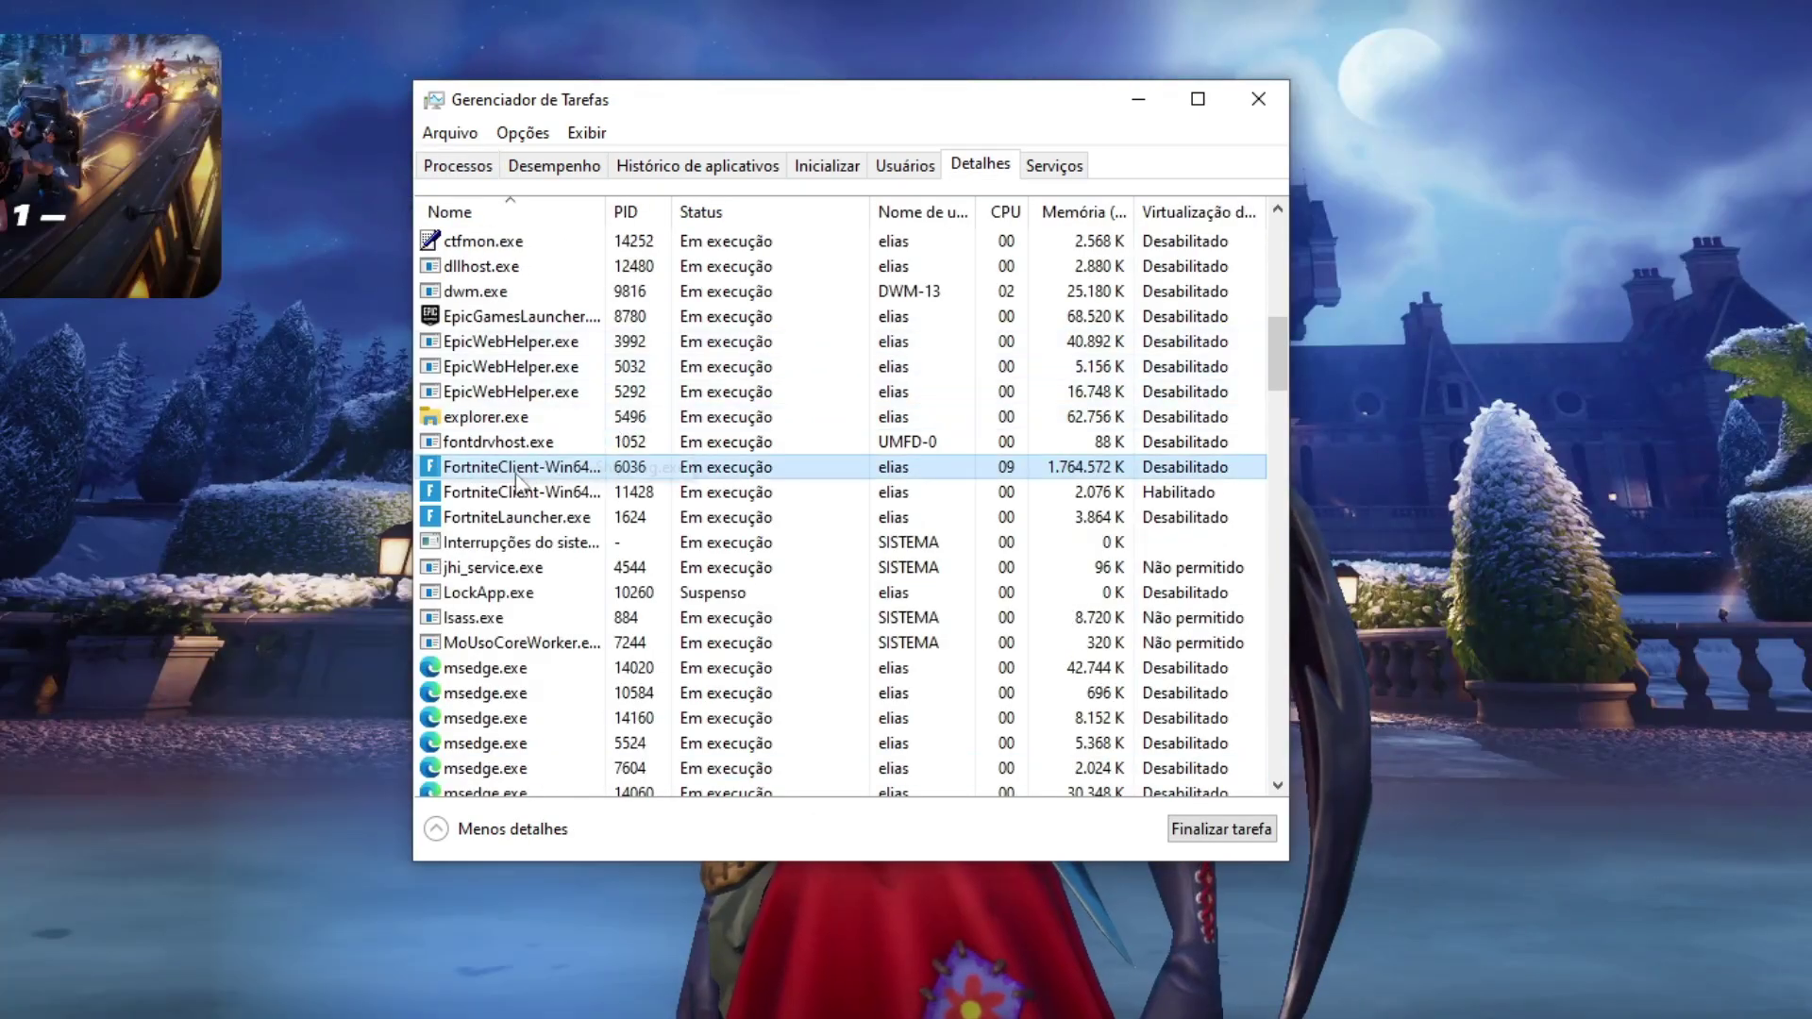
Set the priority of the FortniteClient-Win64-Shipping.exe process to Alta and confirm the change.
right_click(483, 472)
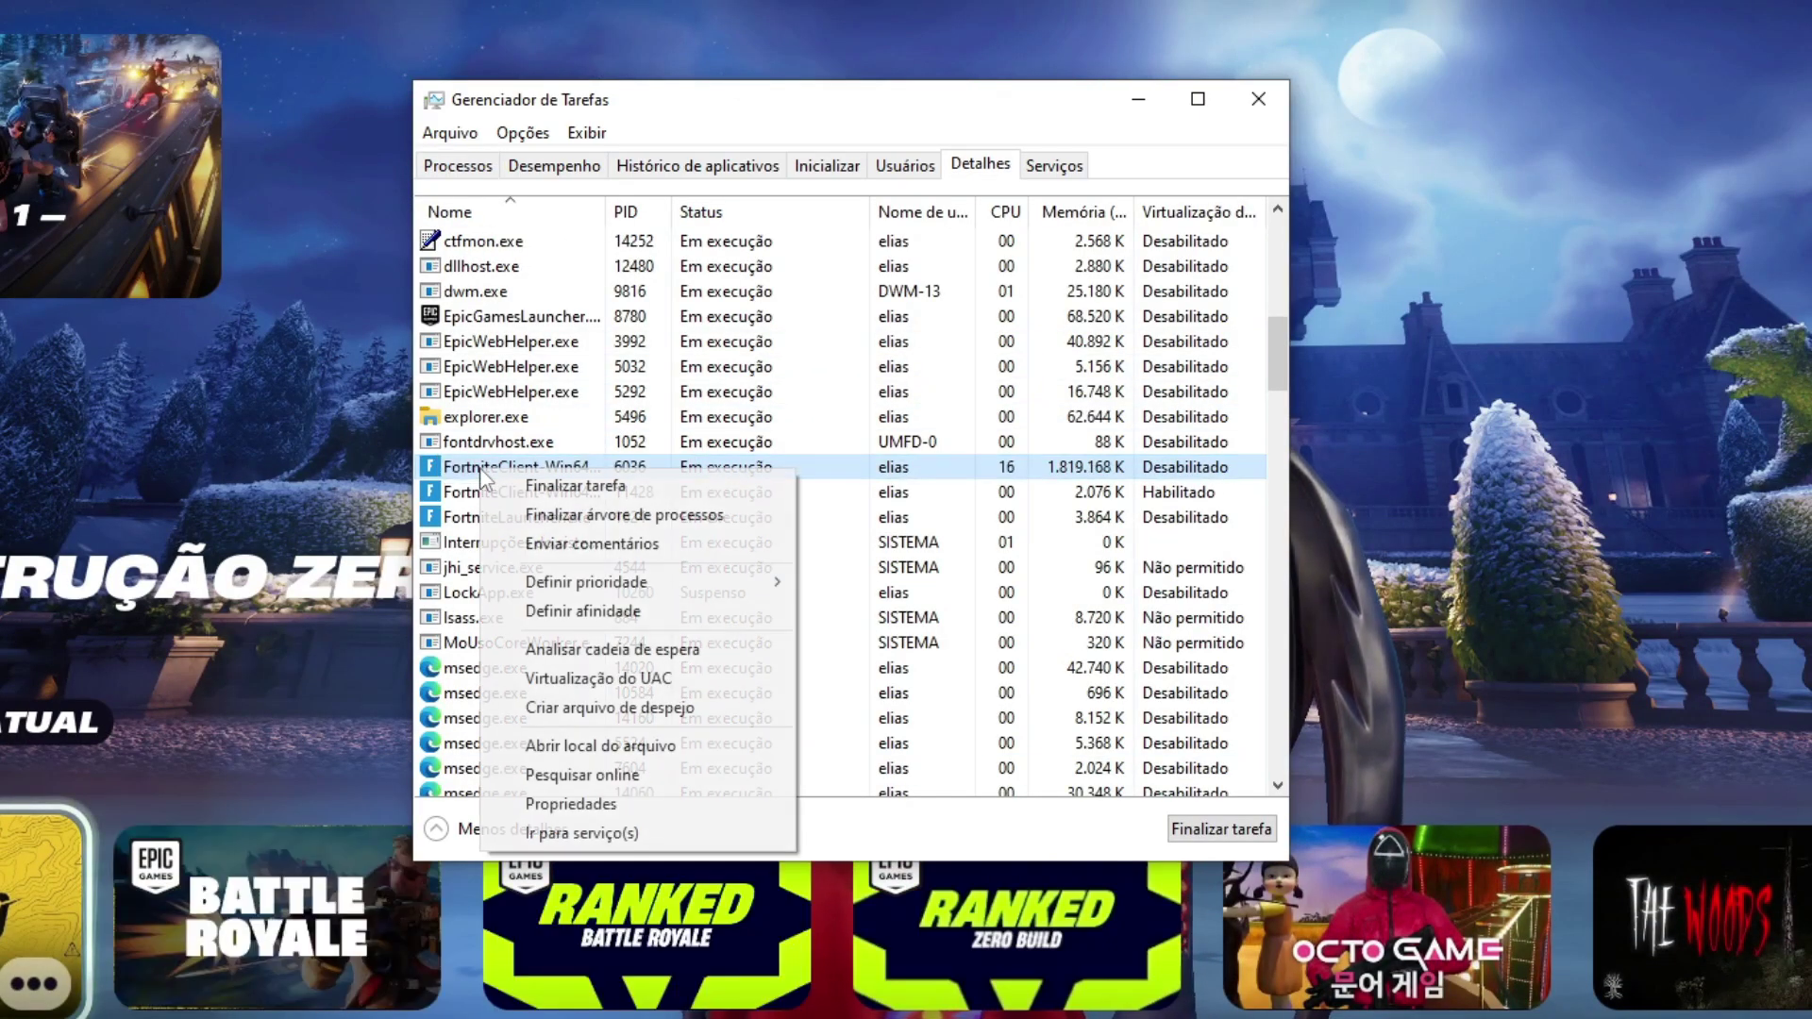
mouse_move(679, 579)
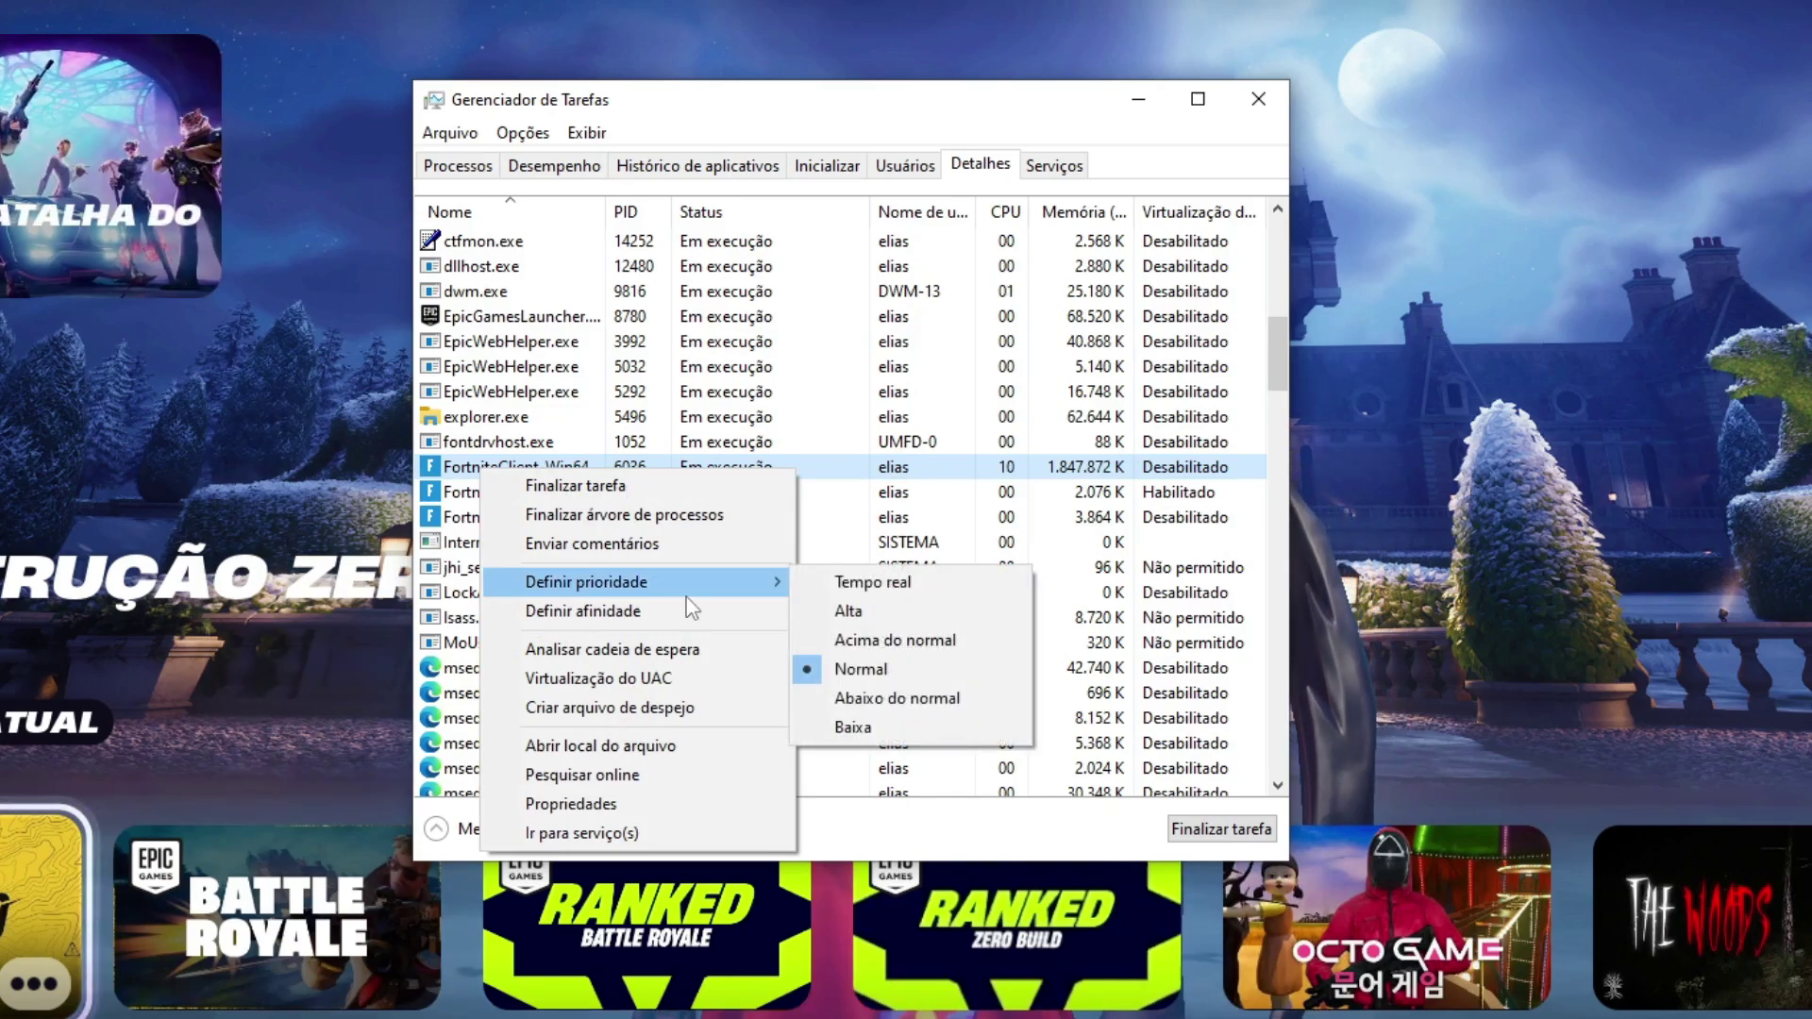
left_click(912, 615)
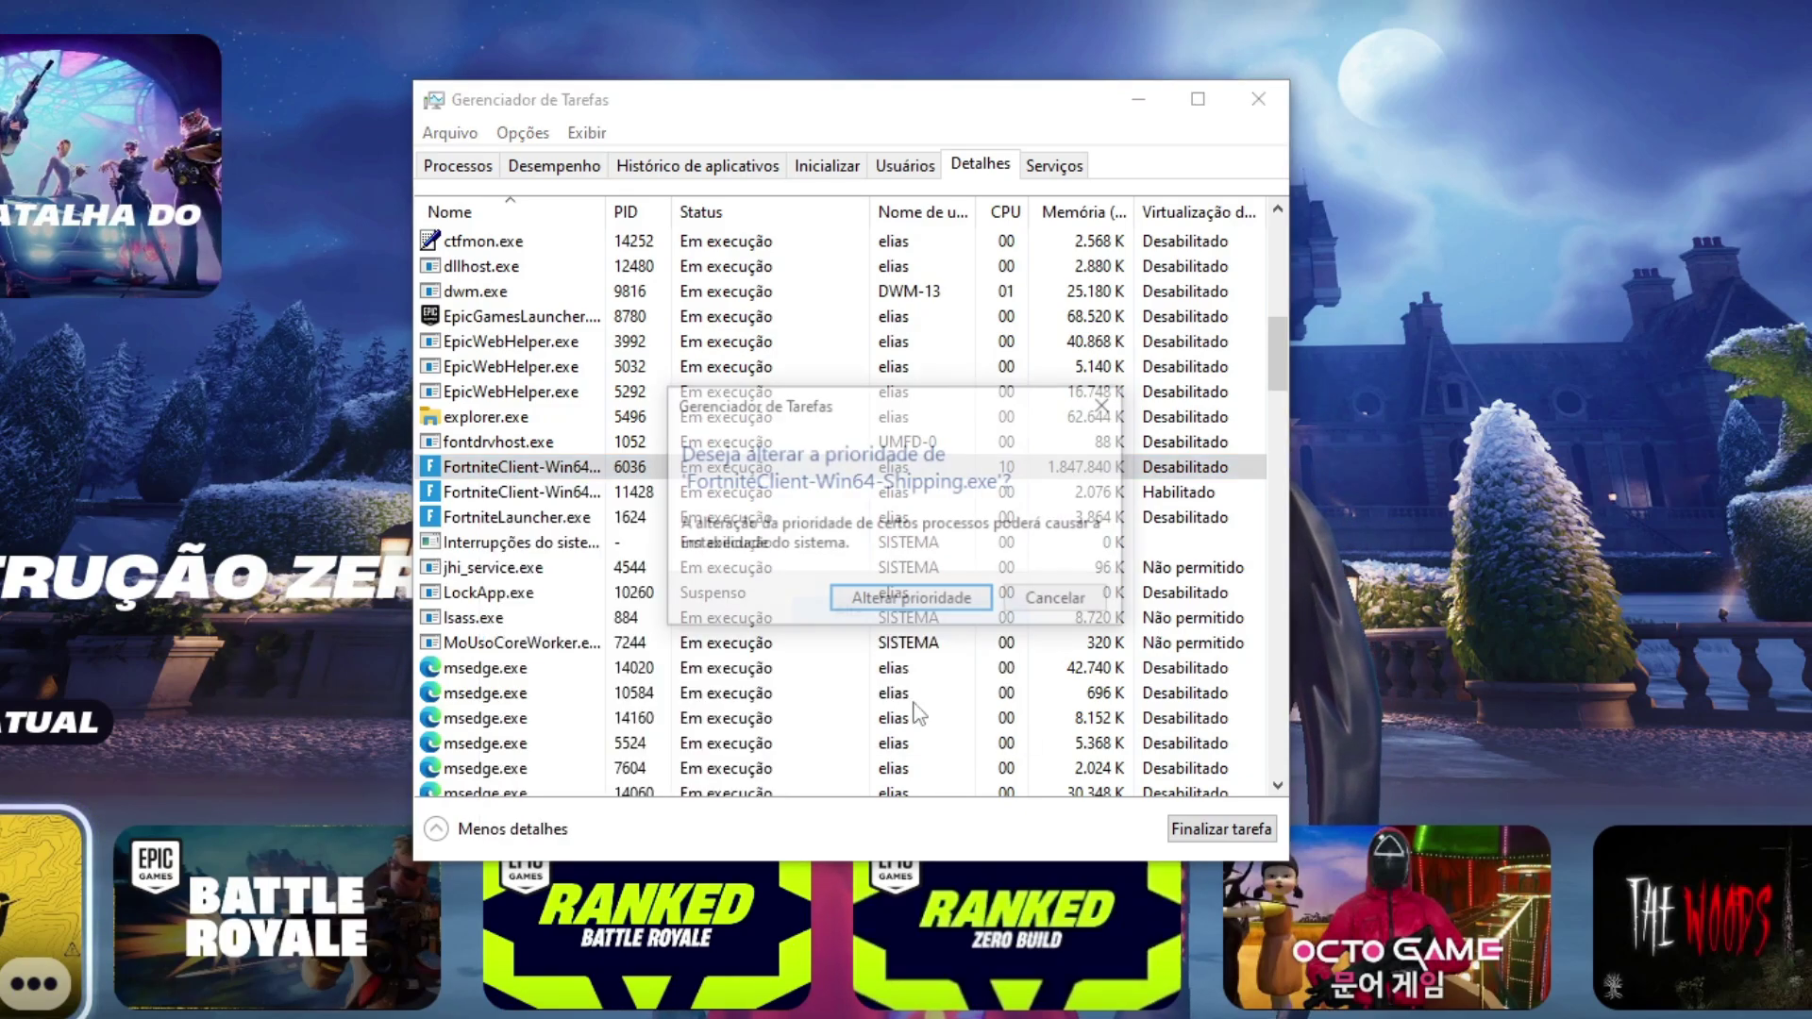
left_click(912, 600)
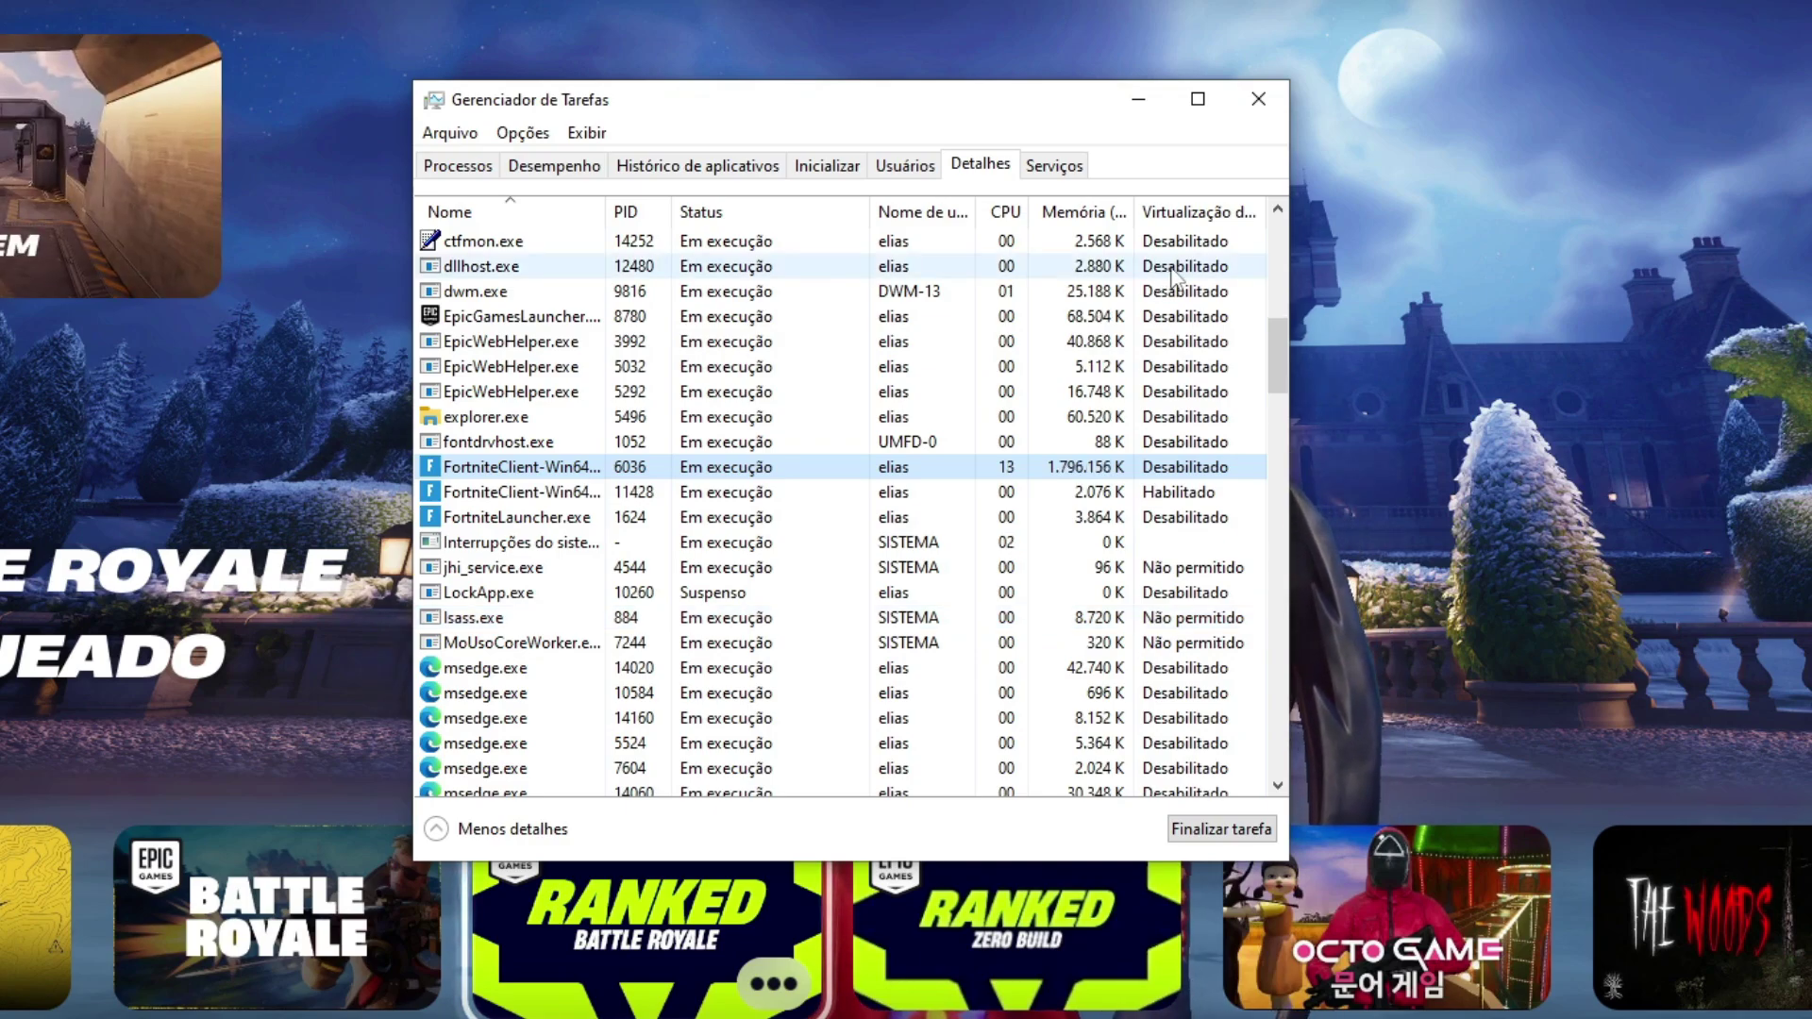
Review which programs start with Windows and select the Riot Client startup entry.
left_click(828, 167)
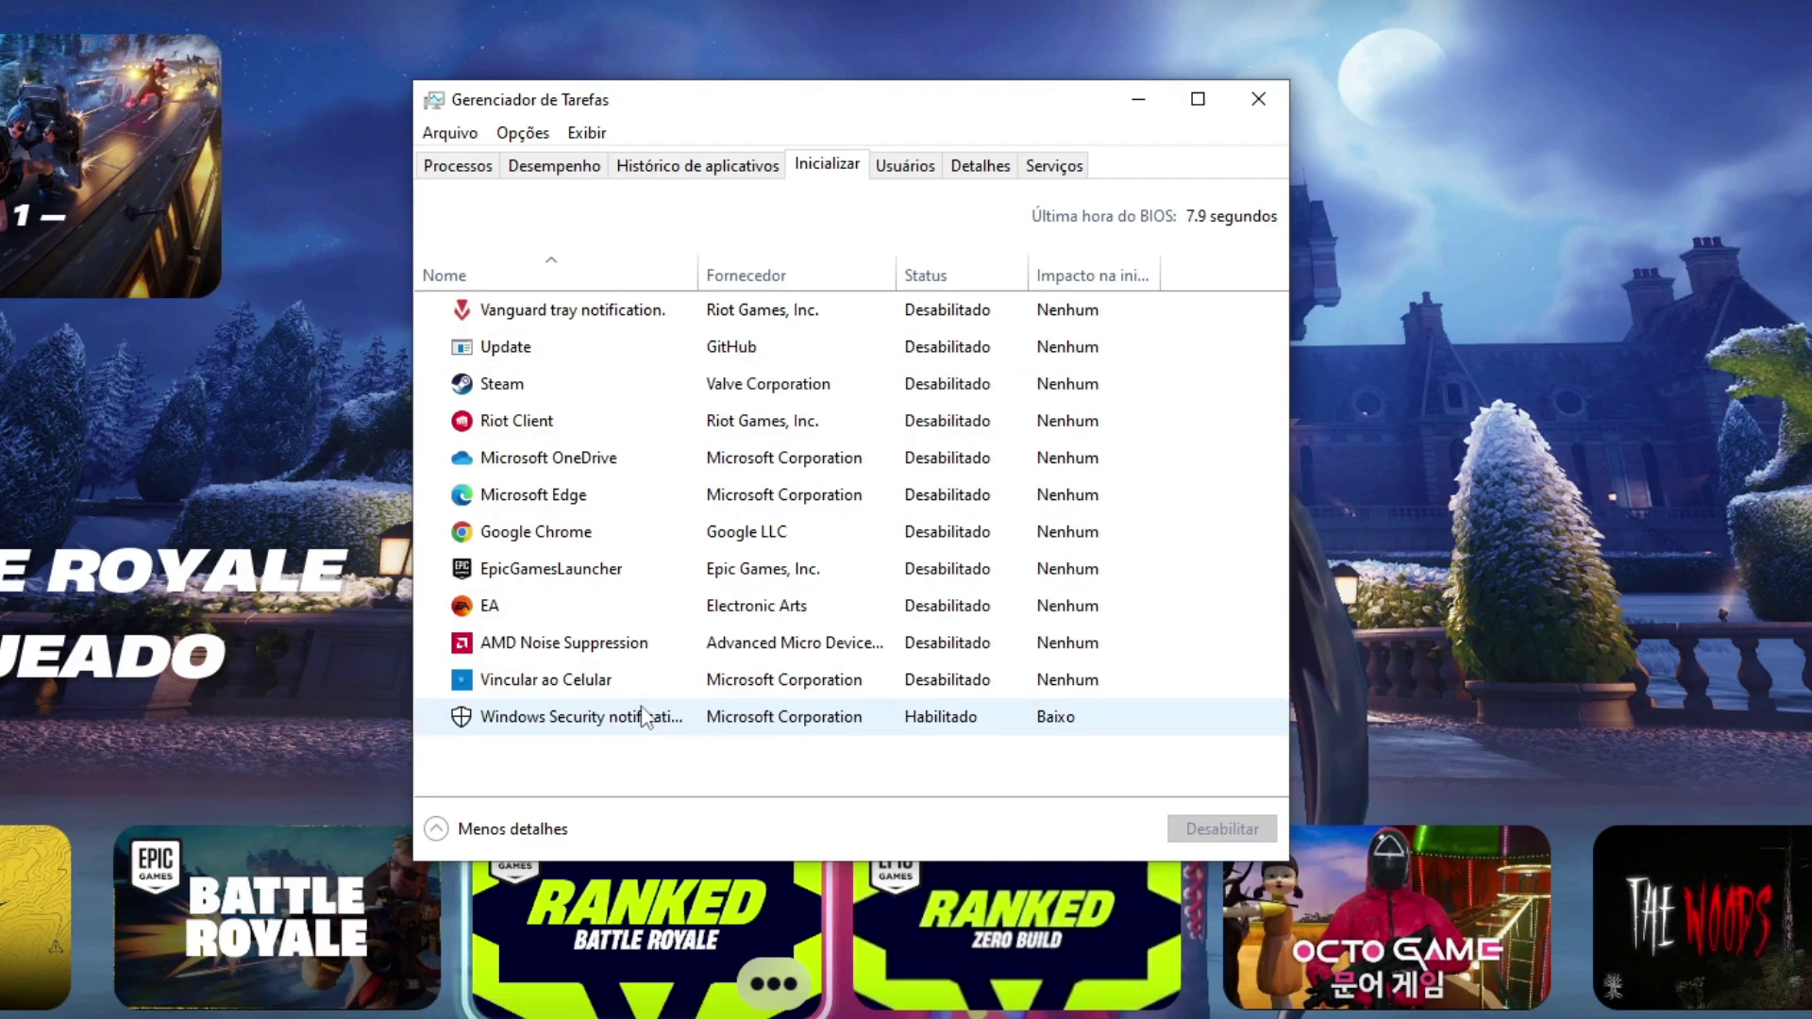
key("r")
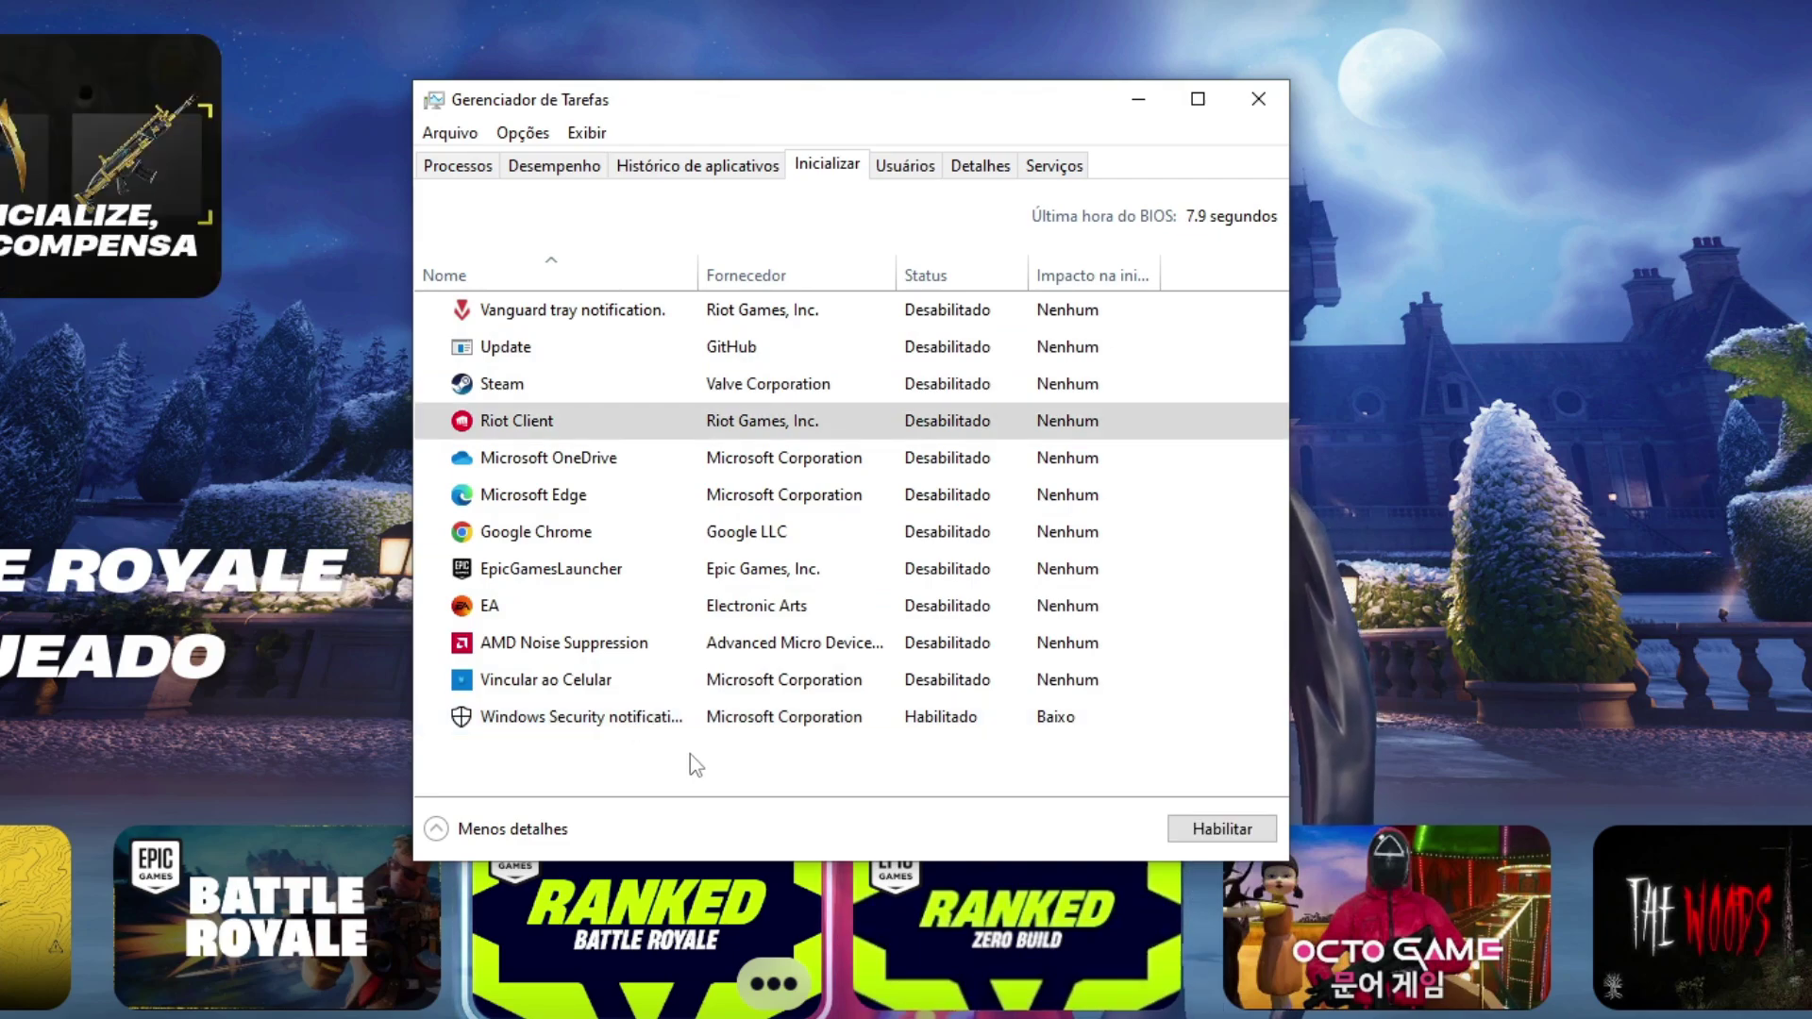